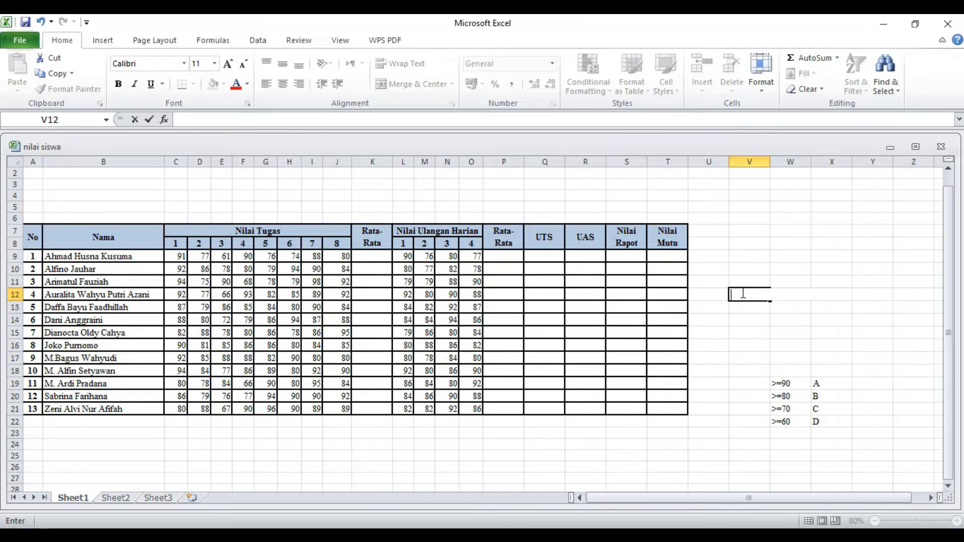
- Enter =RANDBETWEEN(65;100) in cell V12 to generate a random score
{"action": "type", "text": "=ran"}
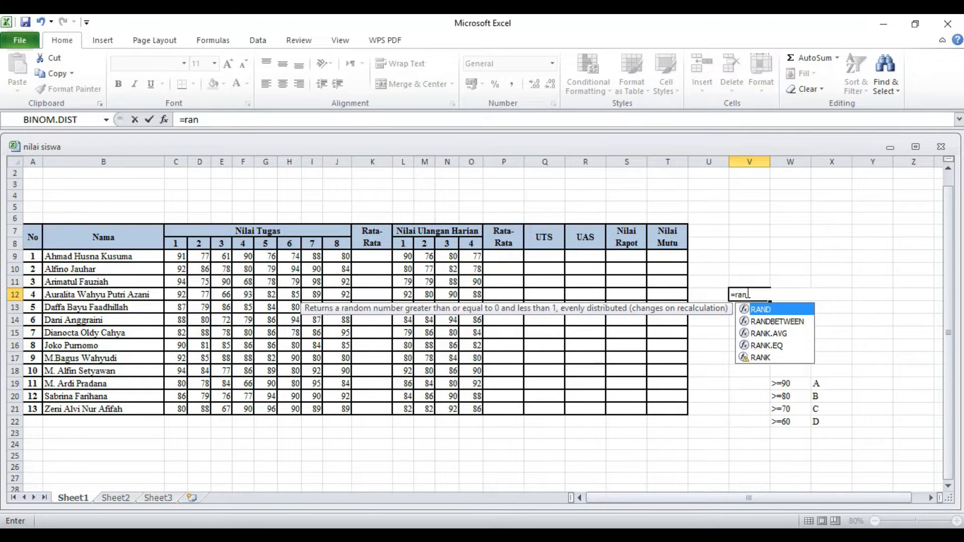
{"action": "left_click", "coordinate": [780, 324]}
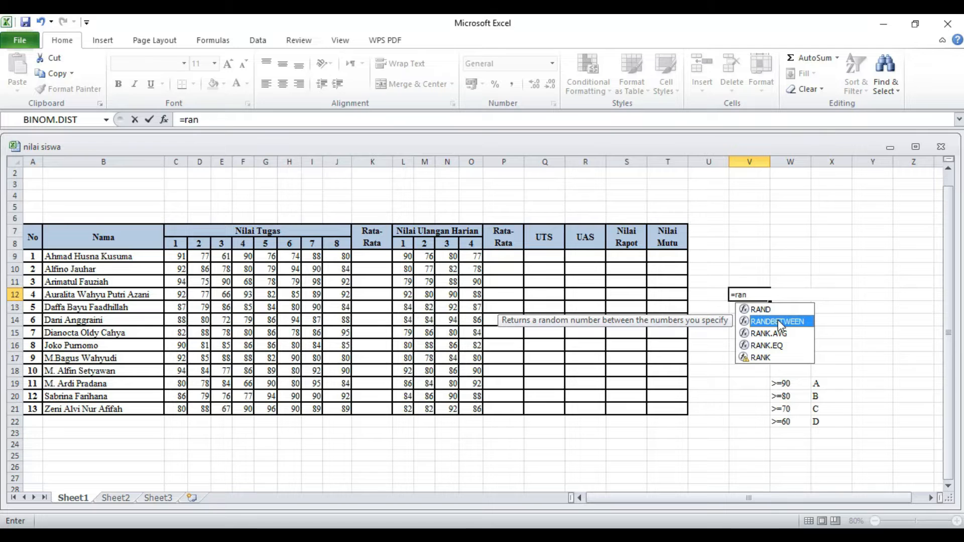
{"action": "double_click", "coordinate": [781, 322]}
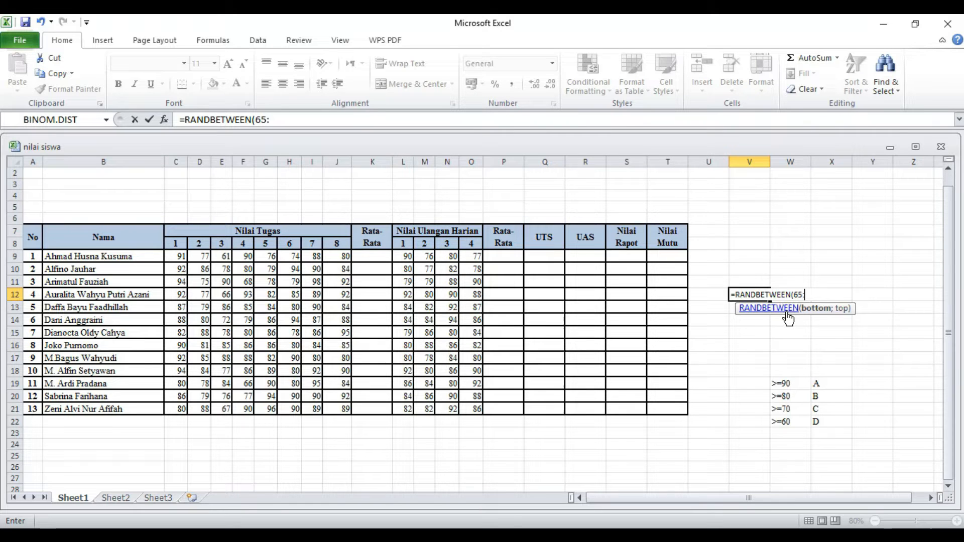
{"action": "type", "text": "65;100"}
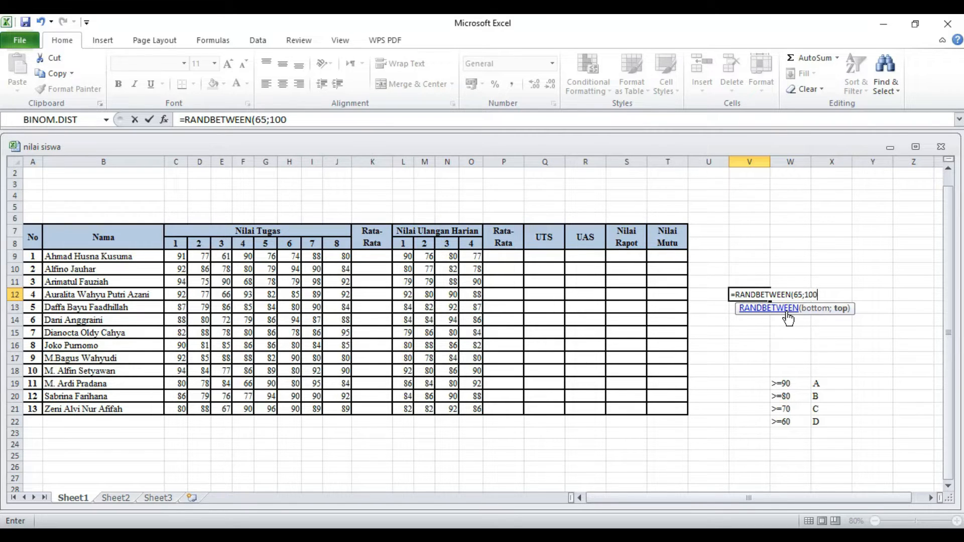
{"action": "key", "text": "Return"}
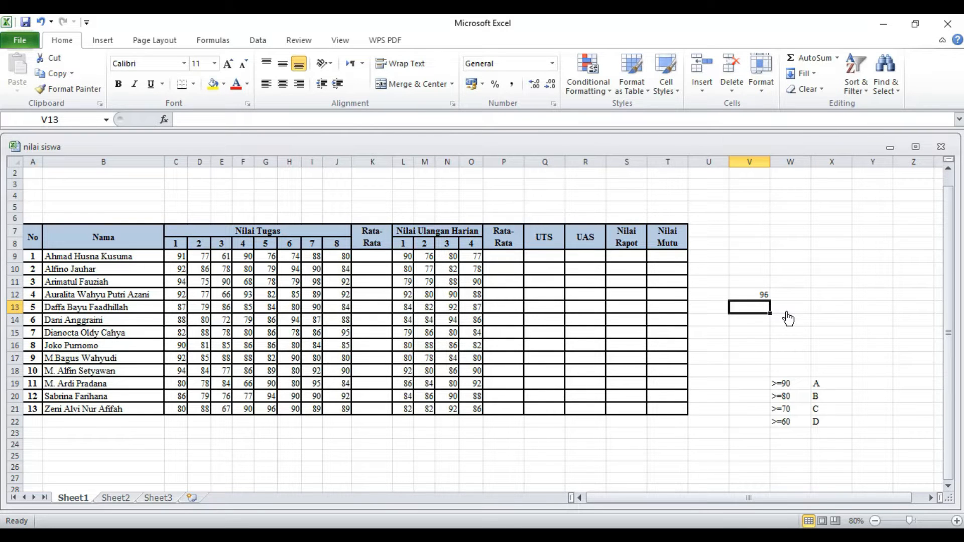
- Fill the random score formula from V12 down through V24
{"action": "left_click", "coordinate": [763, 295]}
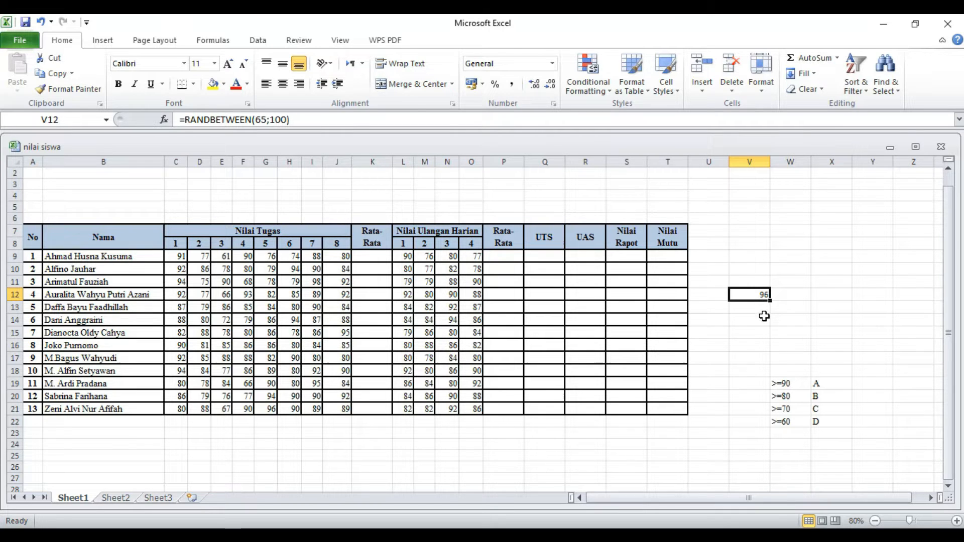
{"action": "left_click_drag", "start_coordinate": [771, 300], "coordinate": [771, 425]}
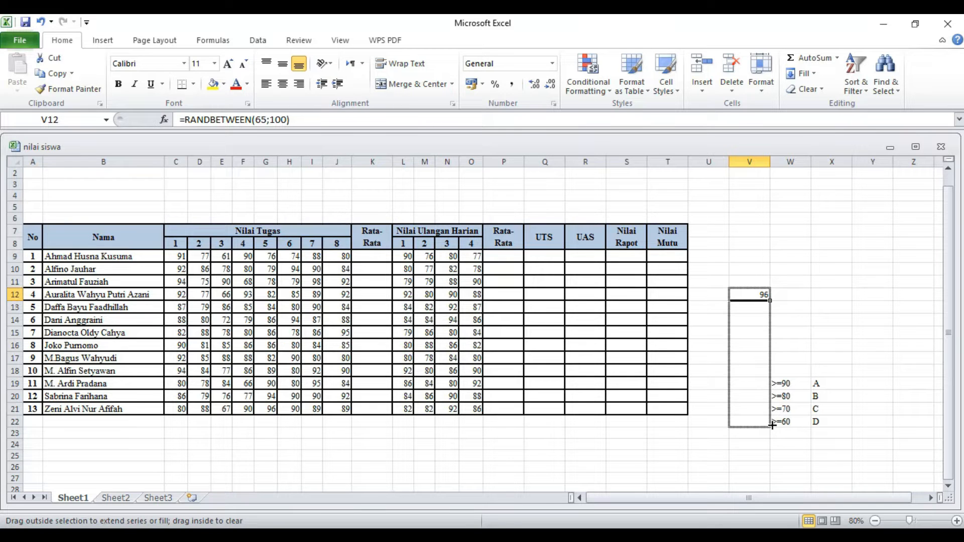
{"action": "left_click_drag", "start_coordinate": [772, 426], "coordinate": [769, 450]}
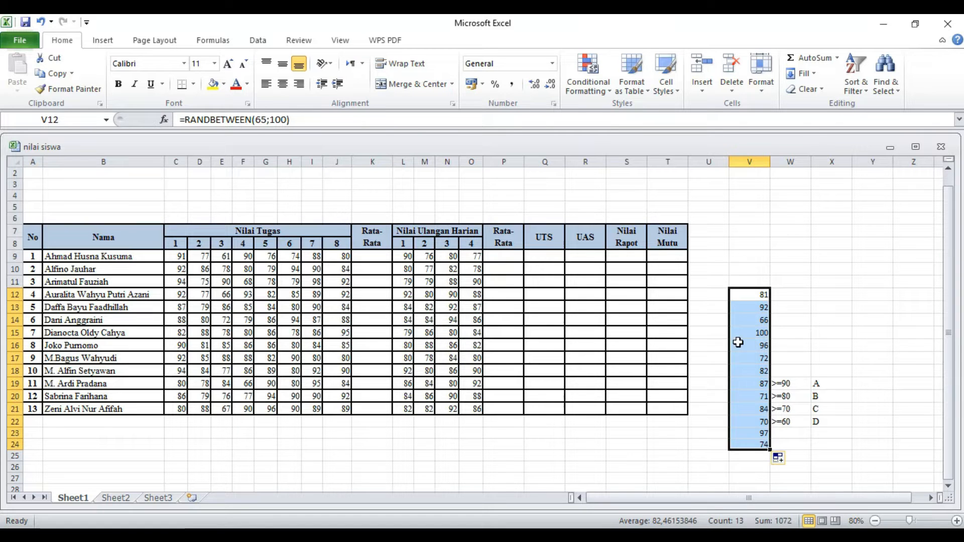
{"action": "left_click", "coordinate": [761, 269]}
{"action": "left_click", "coordinate": [762, 335]}
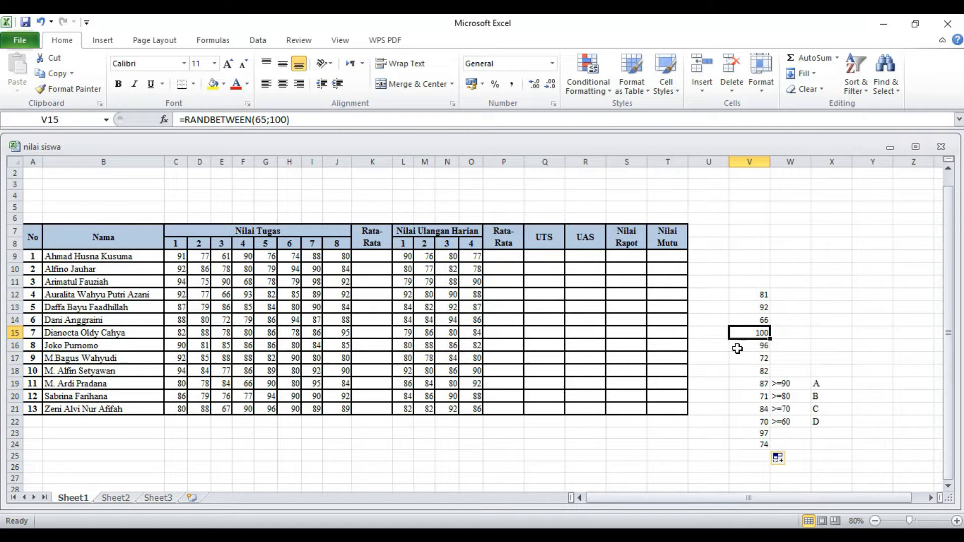
- Copy the random scores in V12:V24 and paste them as values only into the UTS column starting at Q9
{"action": "left_click", "coordinate": [751, 295]}
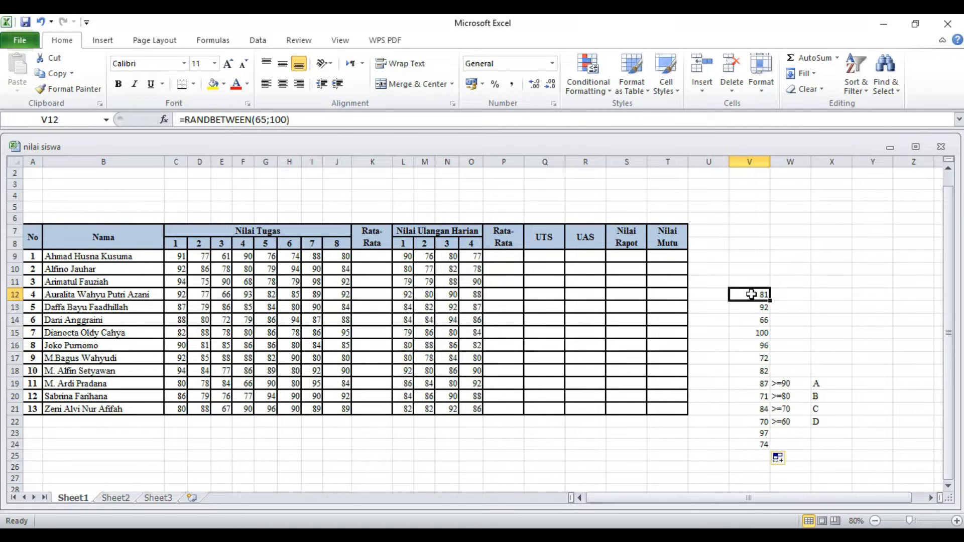
{"action": "key", "text": "shift+Down"}
{"action": "key", "text": "shift+Down"}
{"action": "key", "text": "shift+Down"}
{"action": "key", "text": "shift+Down"}
{"action": "key", "text": "shift+Down"}
{"action": "key", "text": "shift+Down"}
{"action": "key", "text": "shift+Down"}
{"action": "key", "text": "shift+Down"}
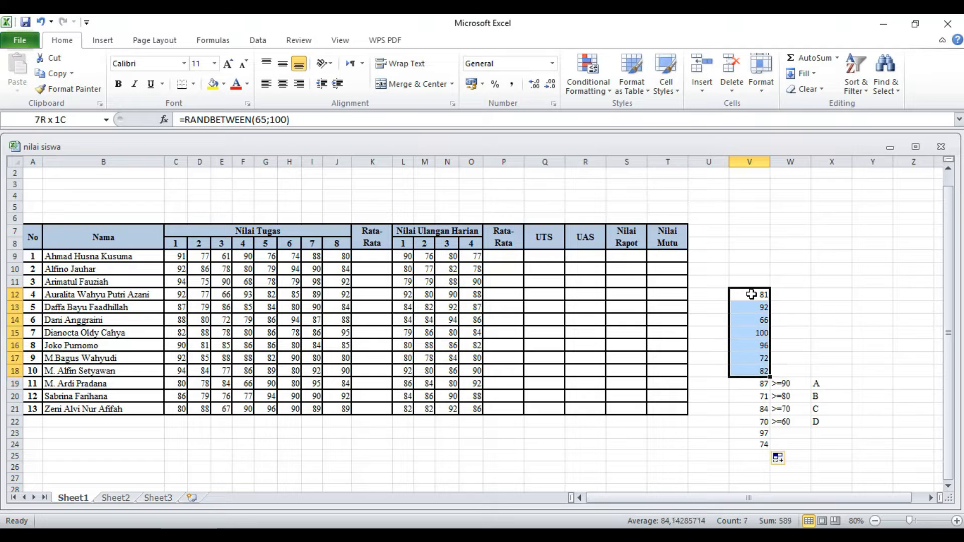
{"action": "key", "text": "shift+Down"}
{"action": "key", "text": "shift+Down"}
{"action": "key", "text": "shift+Down"}
{"action": "key", "text": "shift+Down"}
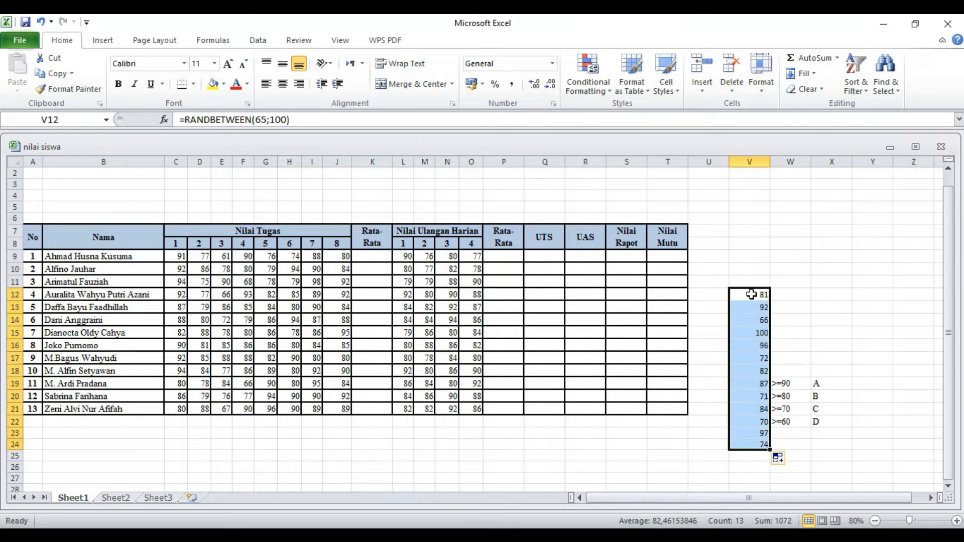
{"action": "key", "text": "ctrl+c"}
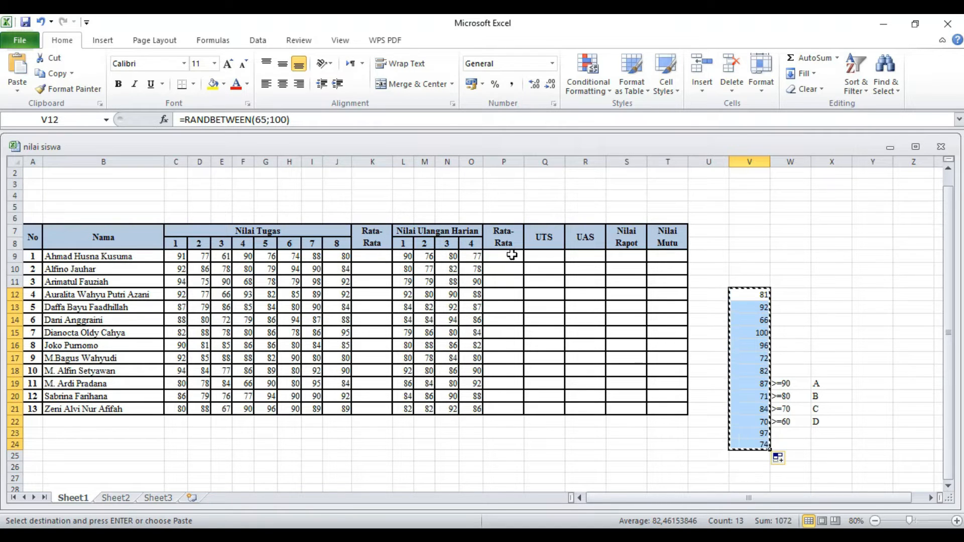
{"action": "left_click", "coordinate": [541, 253]}
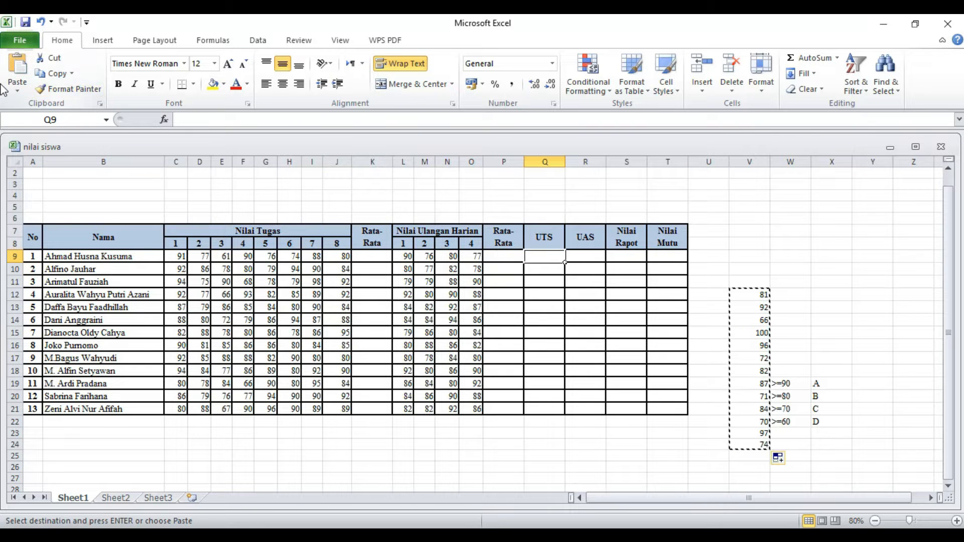
{"action": "left_click", "coordinate": [17, 86]}
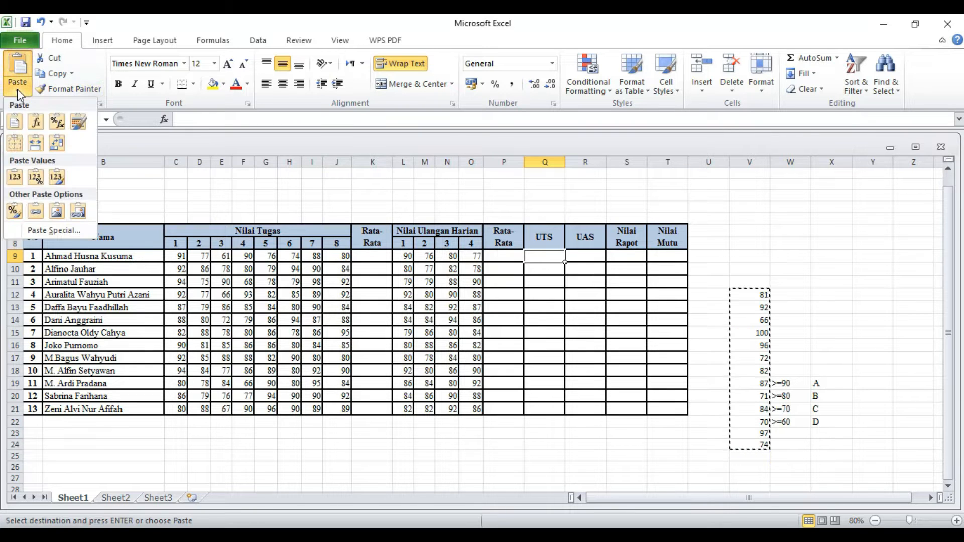
{"action": "left_click", "coordinate": [15, 176]}
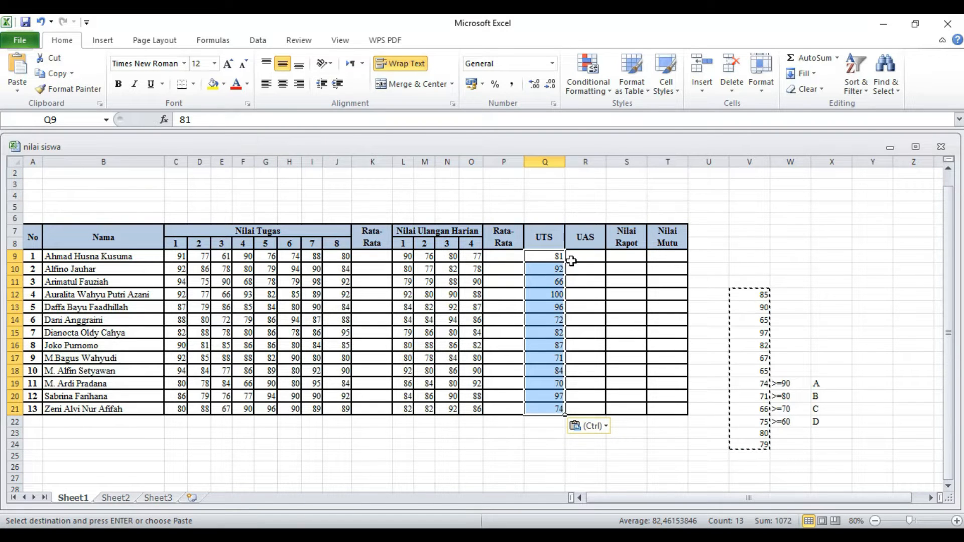
- Paste the regenerated random scores from V12:V24 as values only into the UAS column starting at R9
{"action": "left_click", "coordinate": [763, 298]}
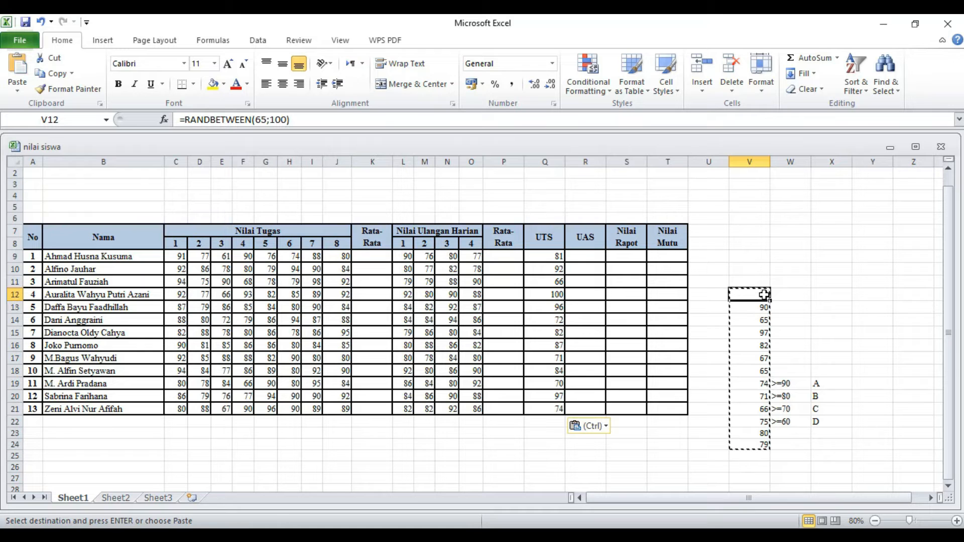
{"action": "key", "text": "shift+Down"}
{"action": "key", "text": "shift+Down"}
{"action": "key", "text": "shift+Down"}
{"action": "key", "text": "shift+Down"}
{"action": "key", "text": "shift+Down"}
{"action": "key", "text": "shift+Down"}
{"action": "key", "text": "shift+Down"}
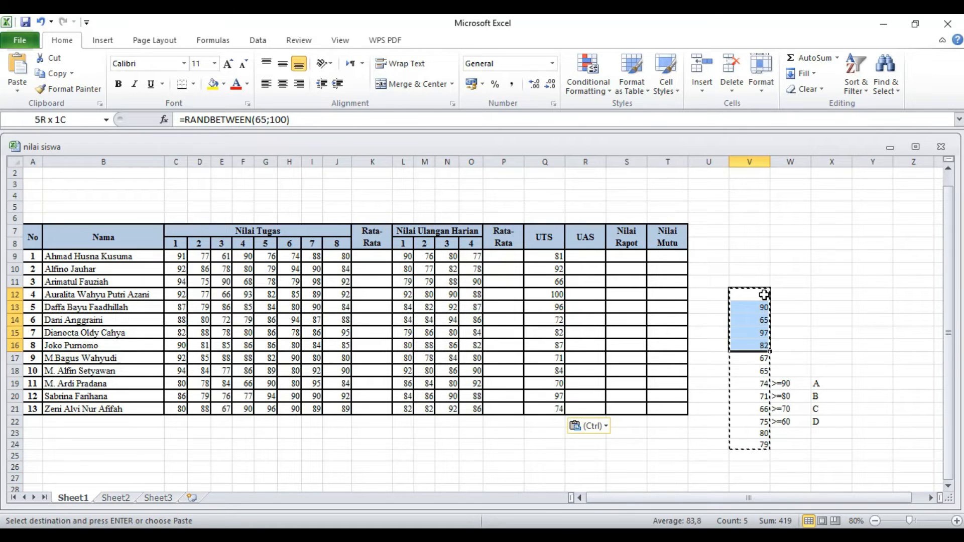
{"action": "key", "text": "shift+Down"}
{"action": "key", "text": "shift+Down"}
{"action": "key", "text": "shift+Down"}
{"action": "key", "text": "shift+Down"}
{"action": "key", "text": "shift+Down"}
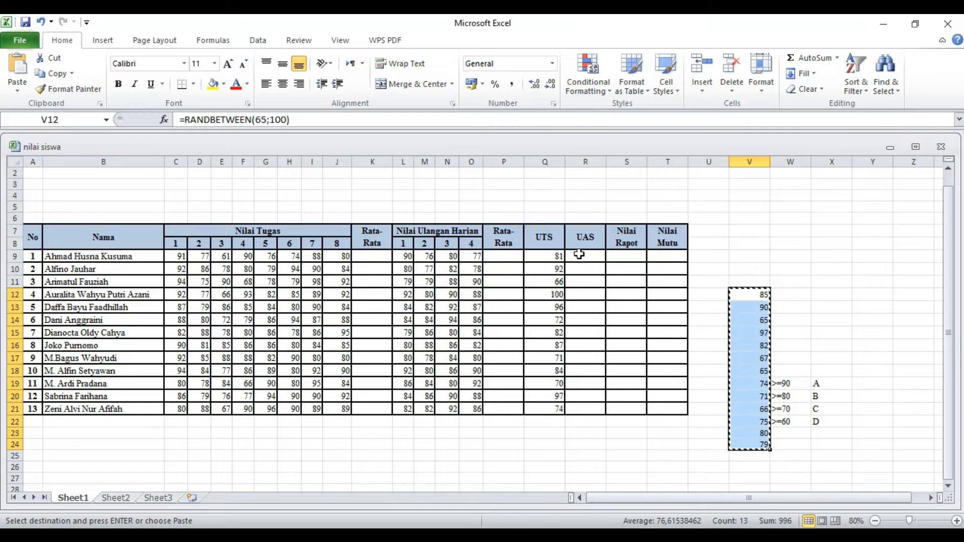
{"action": "left_click", "coordinate": [586, 256]}
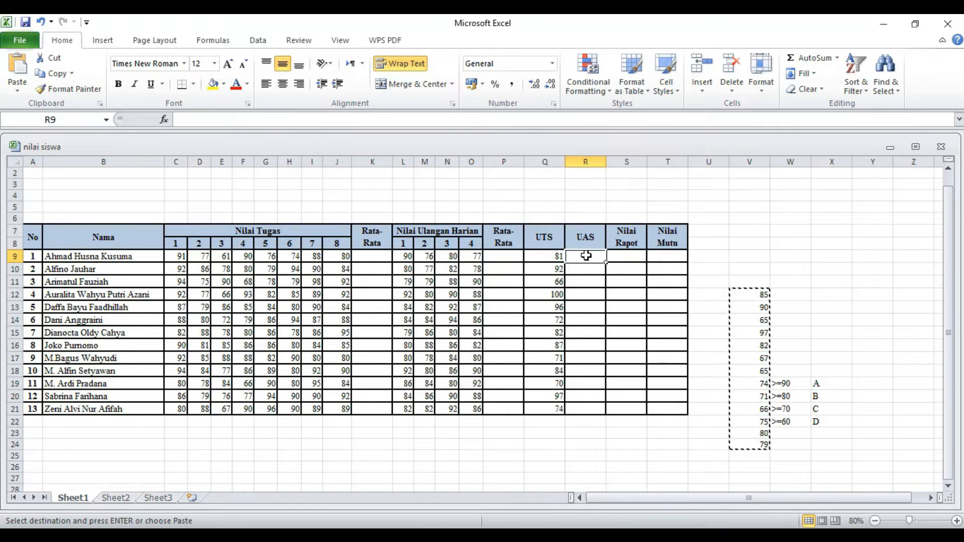
{"action": "left_click", "coordinate": [17, 85]}
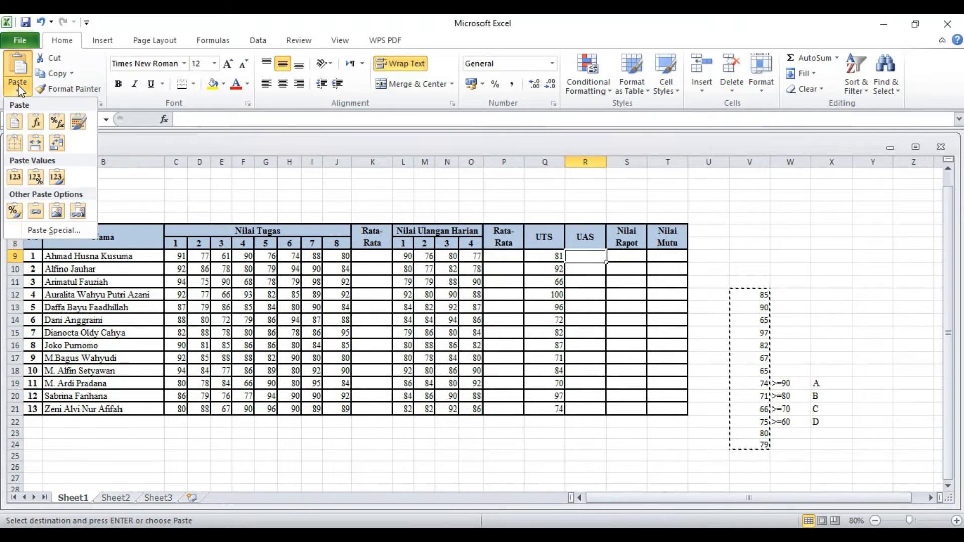
{"action": "left_click", "coordinate": [14, 177]}
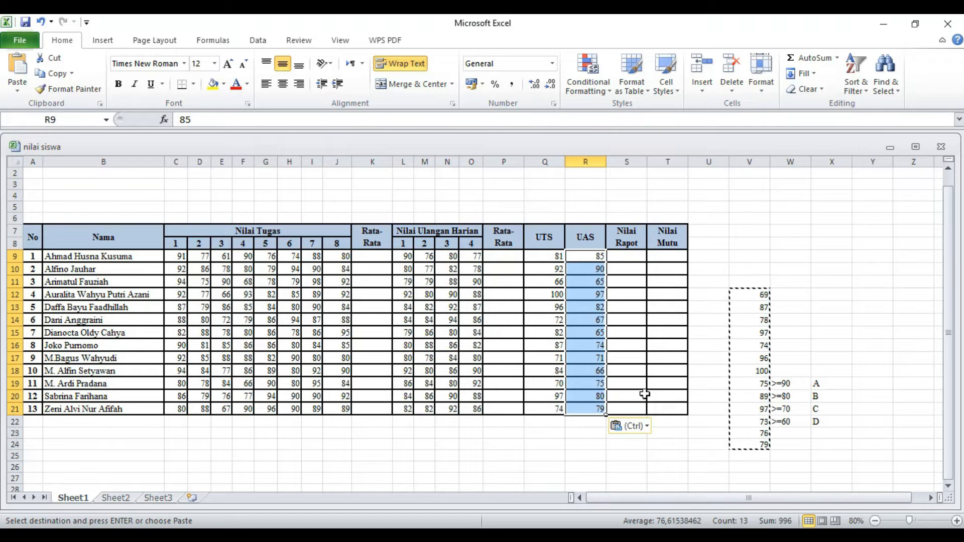
{"action": "left_click", "coordinate": [662, 443]}
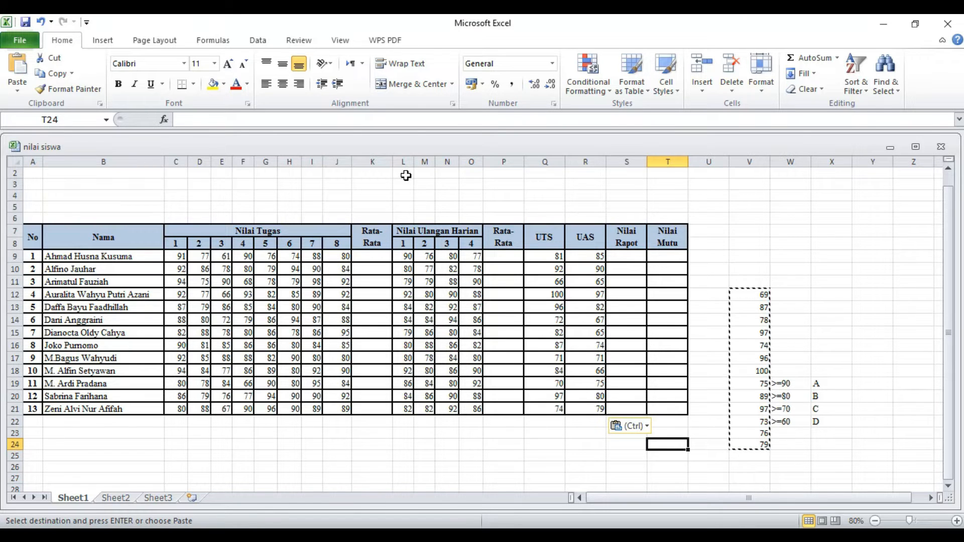
- Widen the two Rata-Rata columns (K and P) and the Nilai Rapot and Nilai Mutu columns so each heading fits on one line
{"action": "left_click_drag", "start_coordinate": [392, 161], "coordinate": [411, 163]}
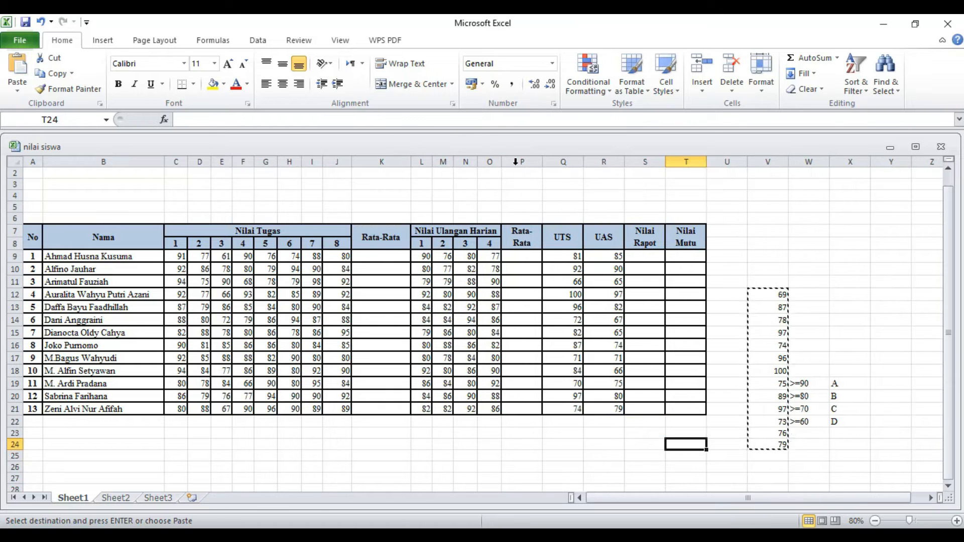
{"action": "left_click_drag", "start_coordinate": [542, 162], "coordinate": [554, 163]}
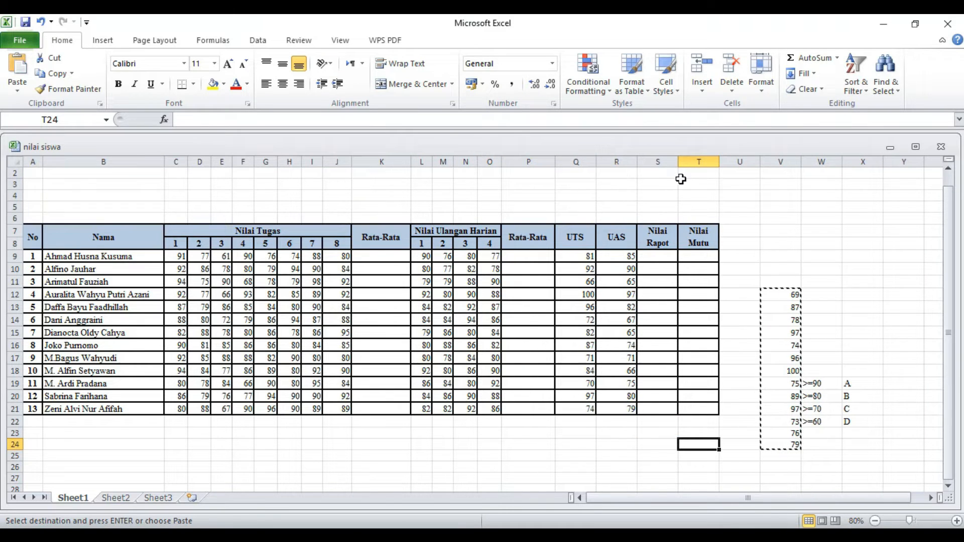
{"action": "left_click_drag", "start_coordinate": [678, 162], "coordinate": [750, 159]}
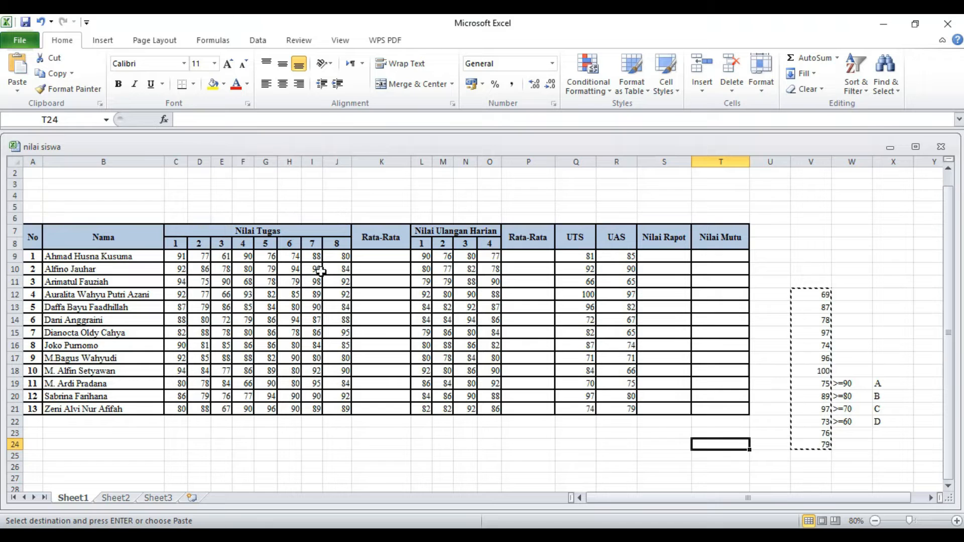
- Enter =AVERAGE(C9:J9) in K9 to average the first student's eight Nilai Tugas scores
{"action": "left_click", "coordinate": [358, 257]}
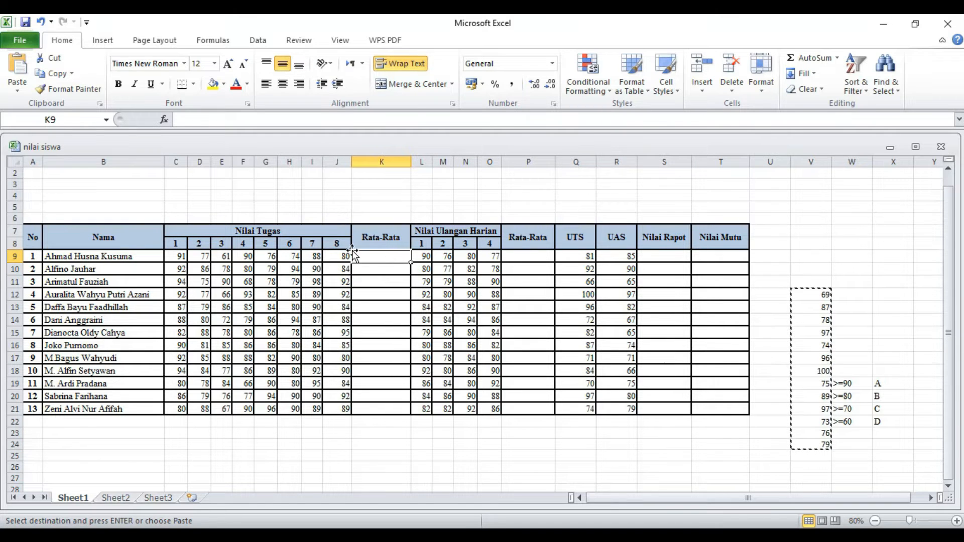
{"action": "type", "text": "="}
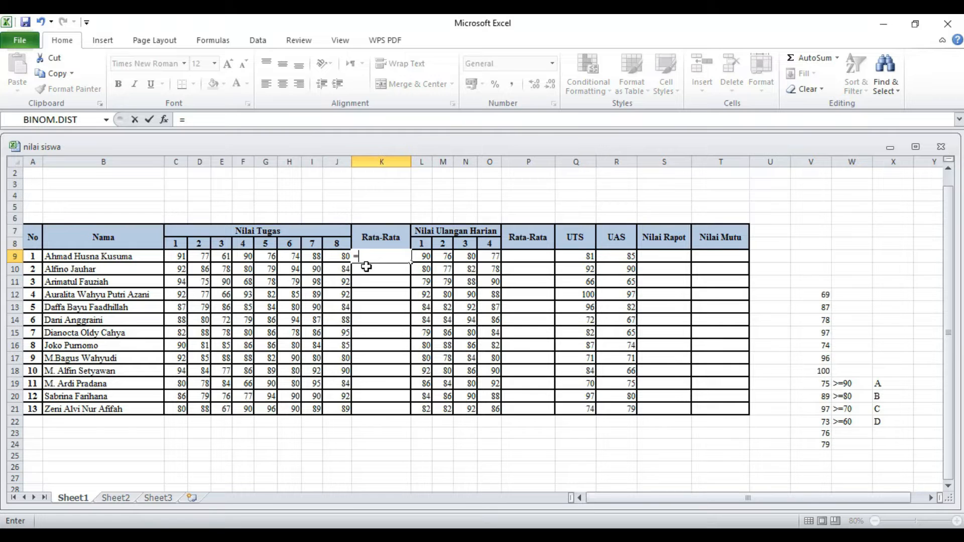
{"action": "type", "text": "av"}
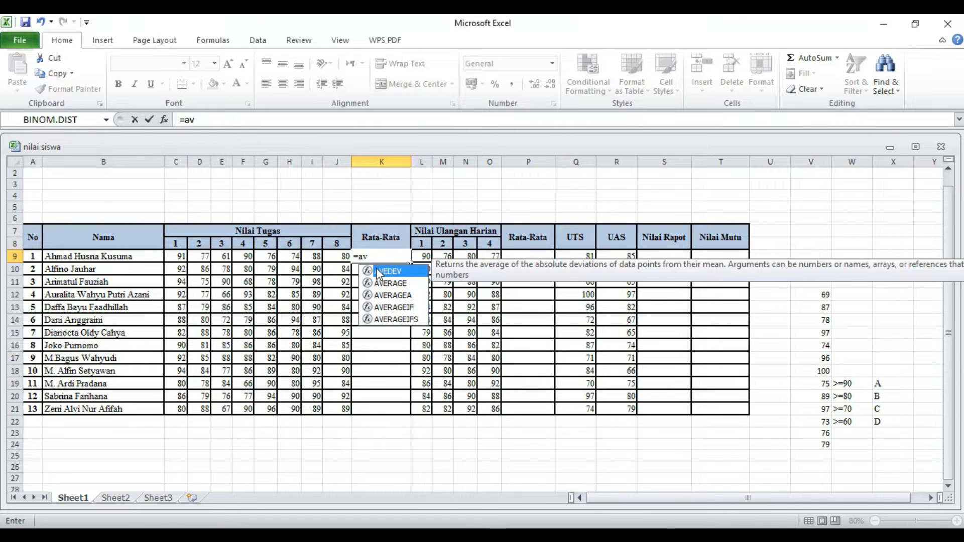
{"action": "left_click", "coordinate": [387, 282]}
{"action": "double_click", "coordinate": [387, 281]}
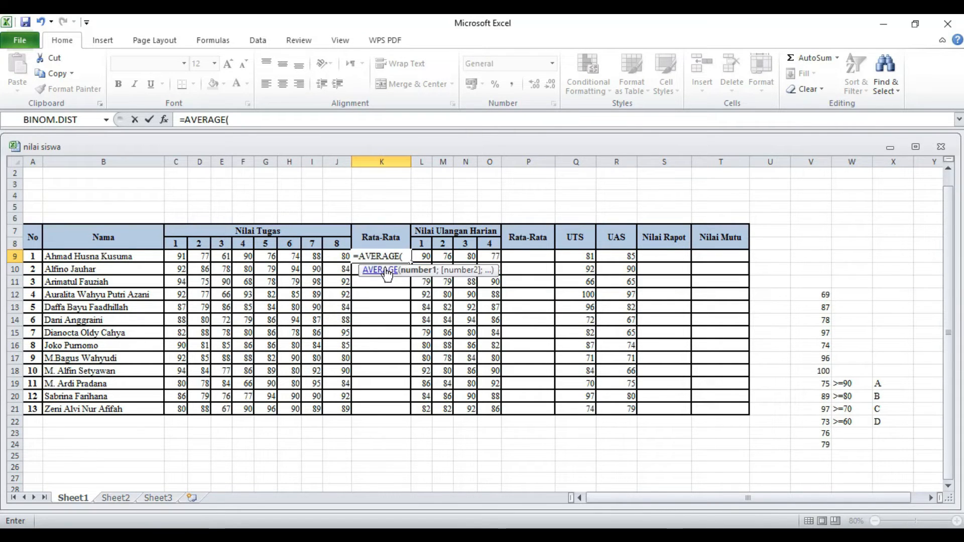
{"action": "left_click", "coordinate": [175, 257]}
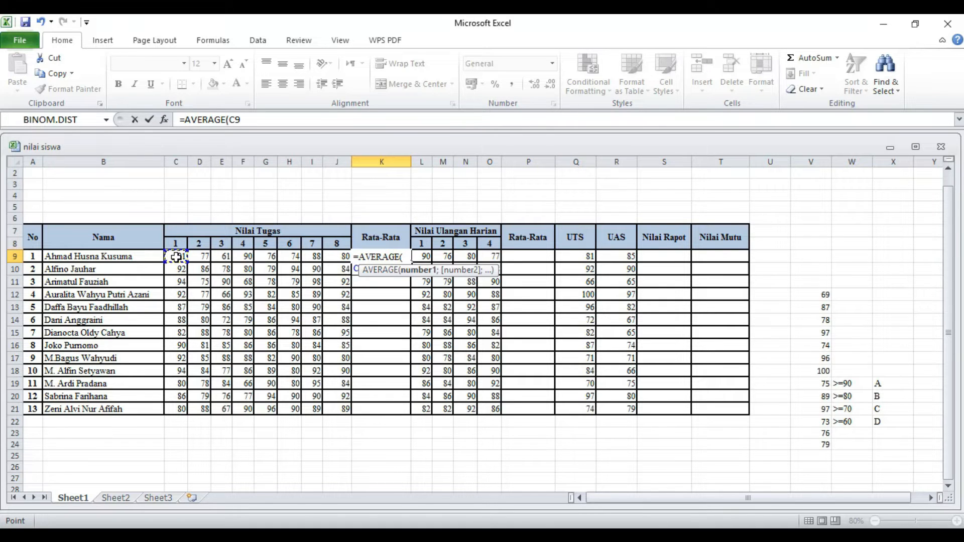
{"action": "key", "text": "shift+Right"}
{"action": "key", "text": "shift+Right"}
{"action": "key", "text": "shift+Right"}
{"action": "key", "text": "shift+Right"}
{"action": "key", "text": "shift+Right"}
{"action": "key", "text": "shift+Right"}
{"action": "key", "text": "shift+Right"}
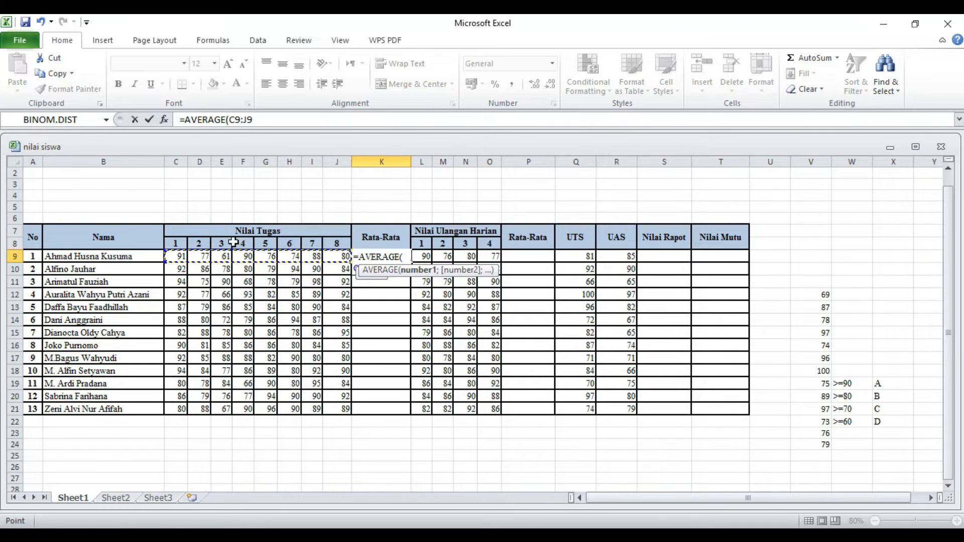
{"action": "left_click", "coordinate": [176, 262]}
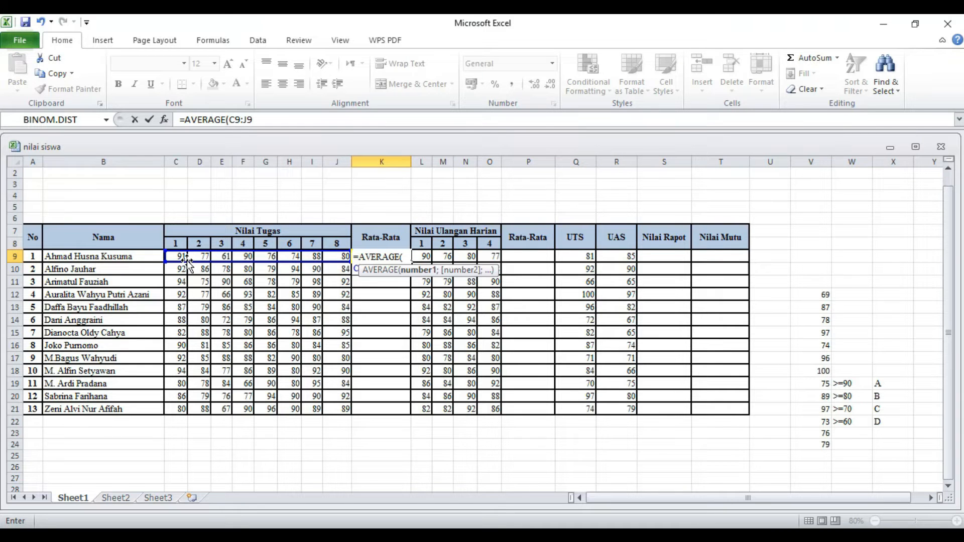
{"action": "type", "text": ")"}
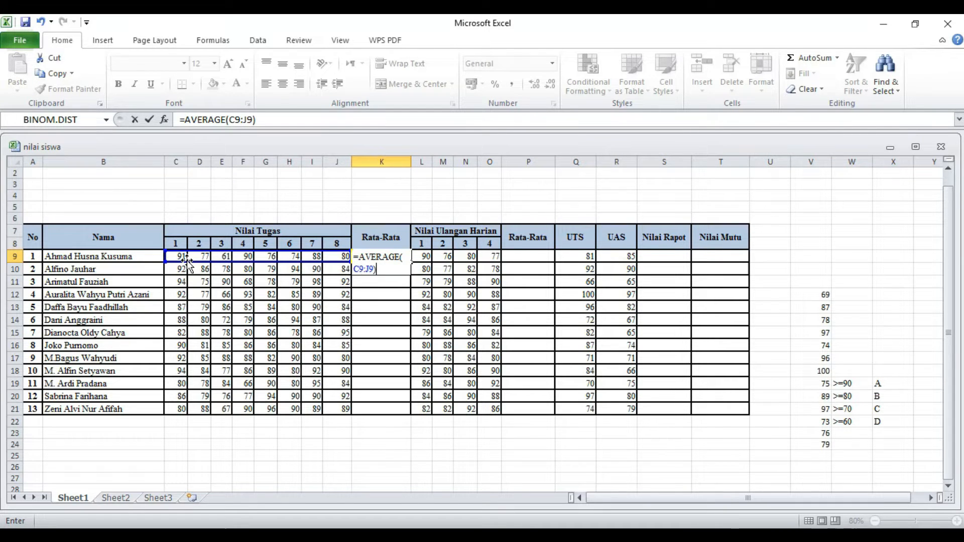
{"action": "key", "text": "Return"}
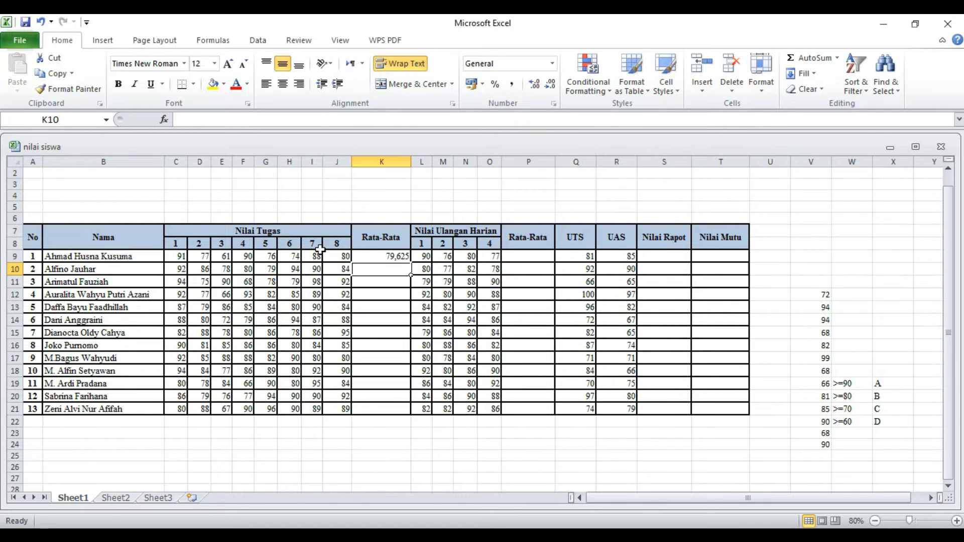
- Fill the K9 average formula down to K21 and display the Nilai Tugas averages with no decimal places
{"action": "left_click", "coordinate": [388, 256]}
{"action": "left_click_drag", "start_coordinate": [410, 261], "coordinate": [409, 416]}
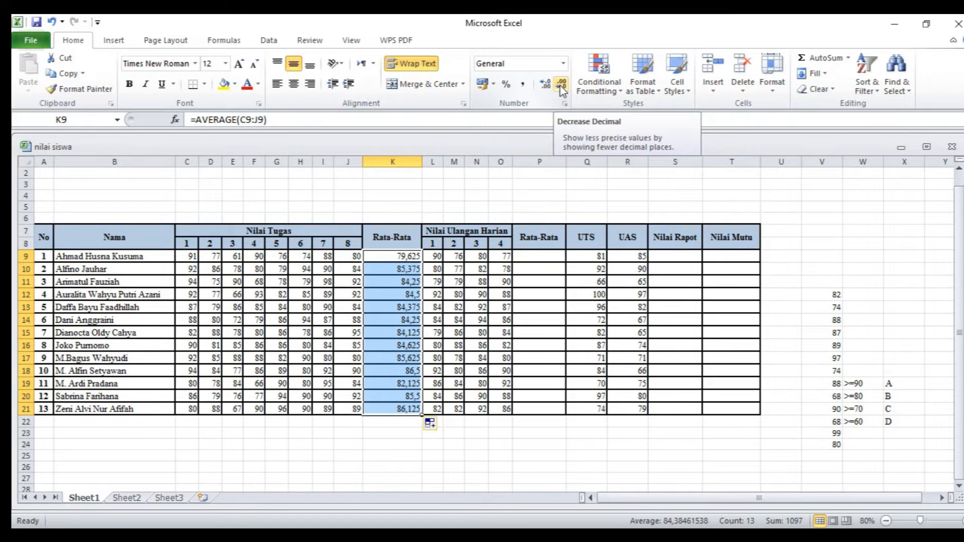
{"action": "left_click", "coordinate": [562, 86]}
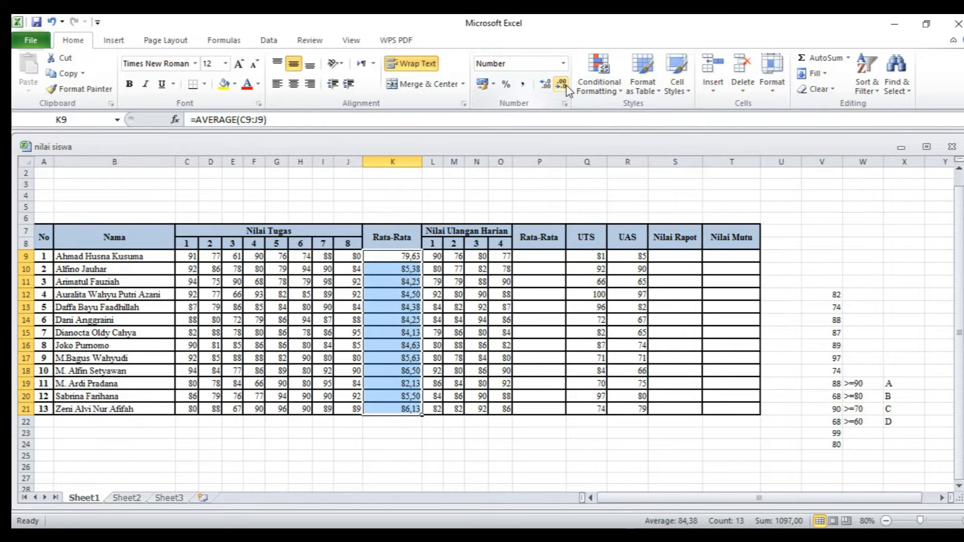
{"action": "left_click", "coordinate": [567, 87]}
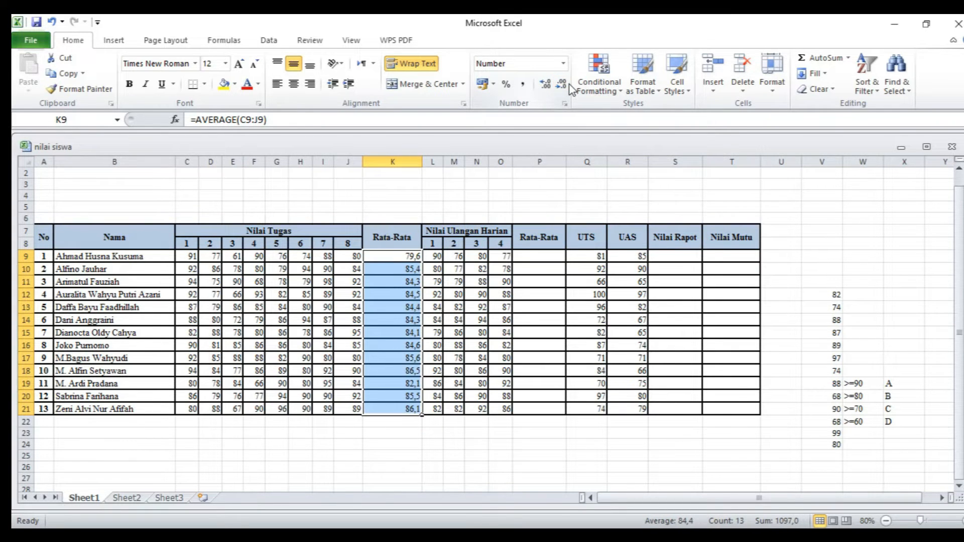
{"action": "left_click", "coordinate": [565, 86]}
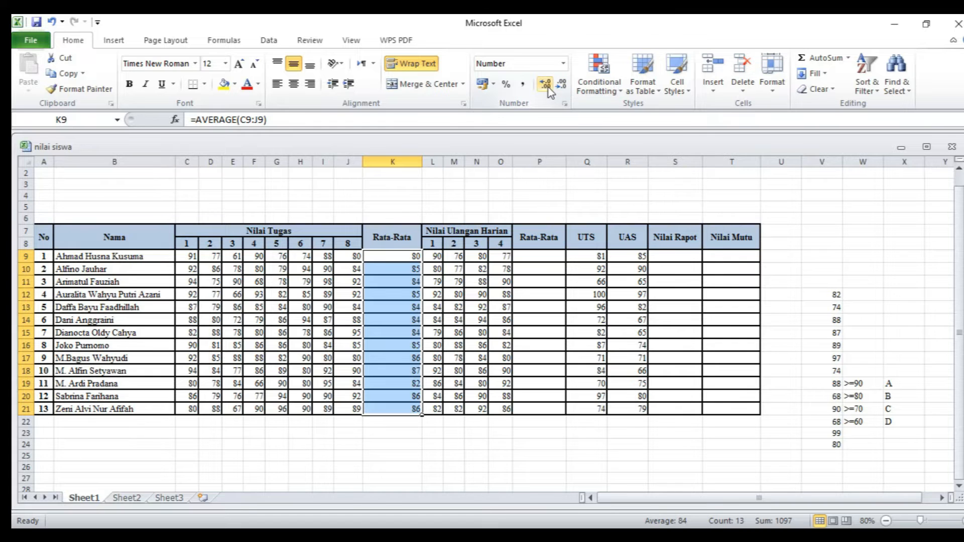
{"action": "left_click", "coordinate": [546, 84]}
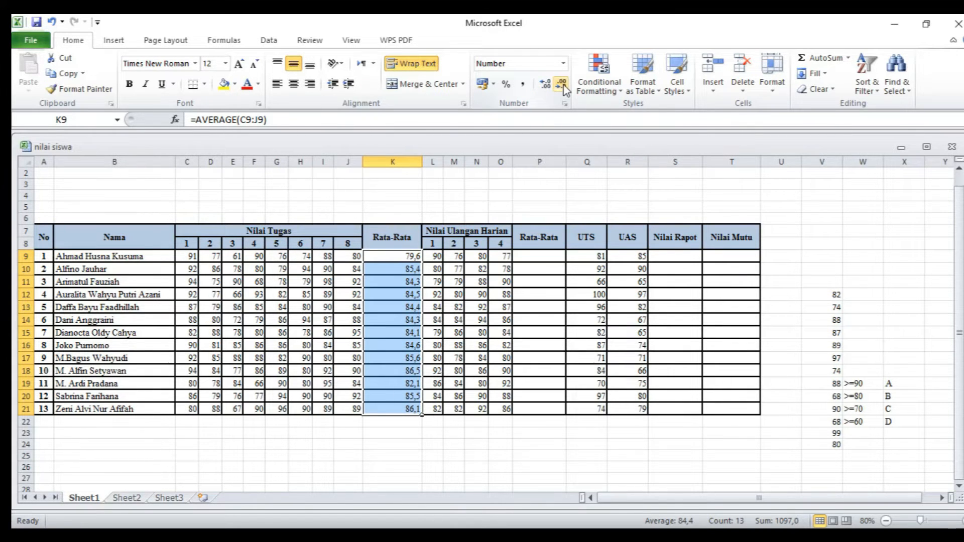
{"action": "left_click", "coordinate": [561, 86]}
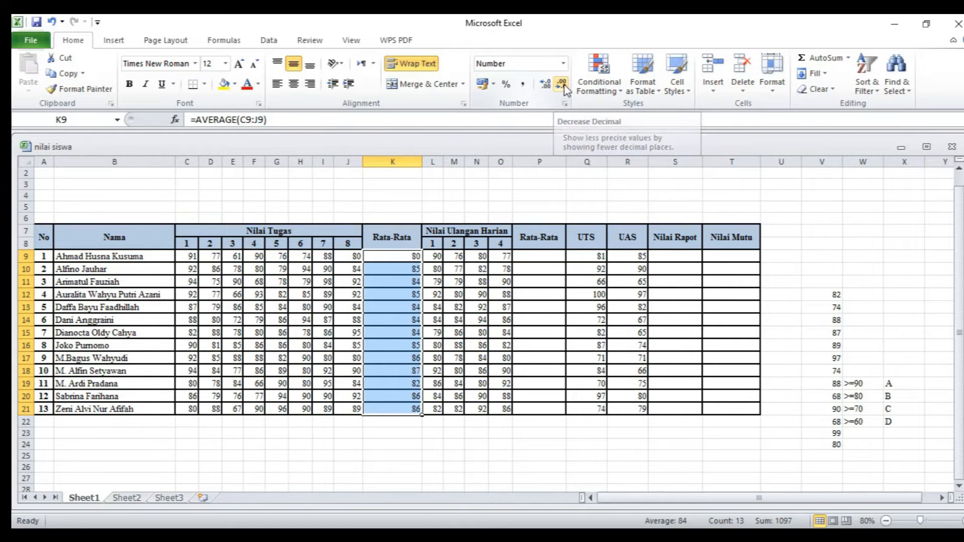
{"action": "left_click", "coordinate": [428, 435]}
- Enter =AVERAGE(L9:O9) in P9 to average the first student's four Nilai Ulangan Harian scores
{"action": "left_click", "coordinate": [543, 258]}
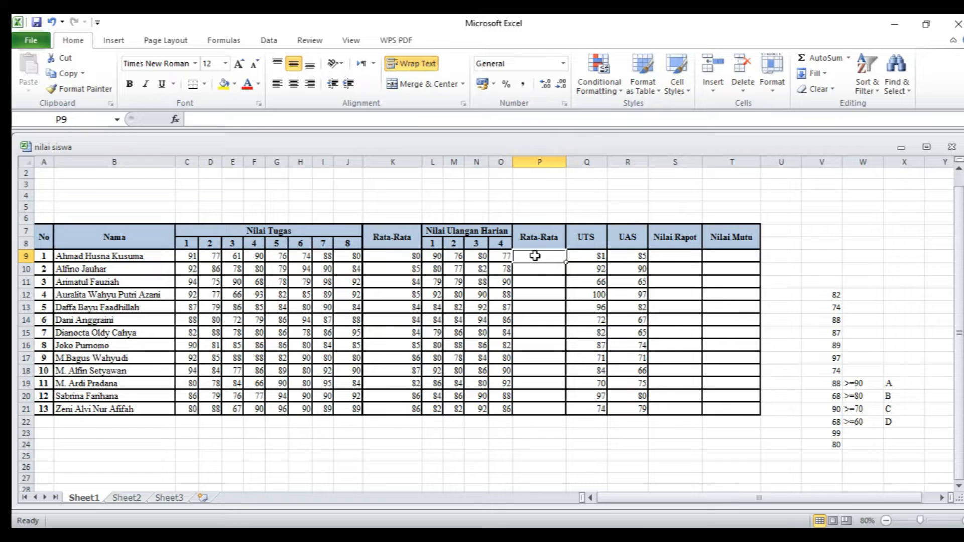
{"action": "type", "text": "="}
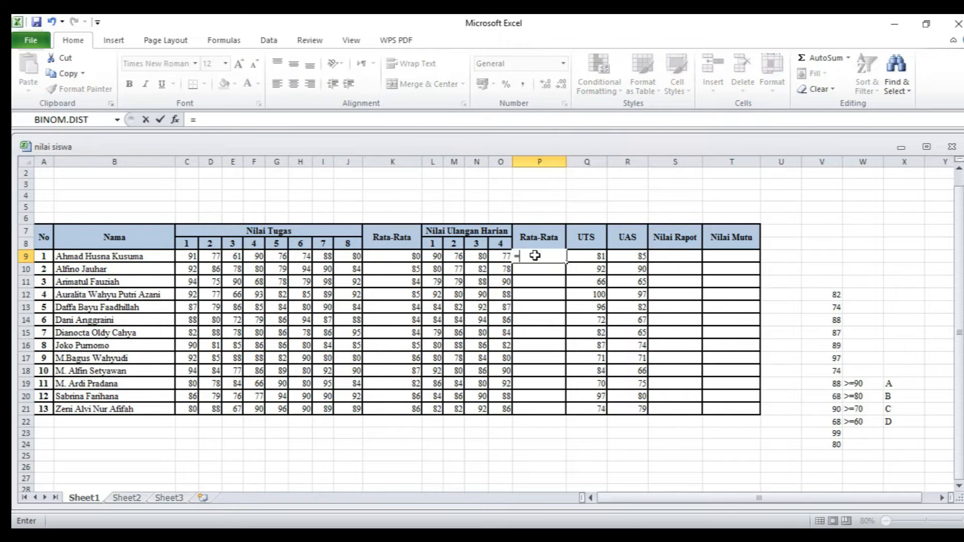
{"action": "type", "text": "ave"}
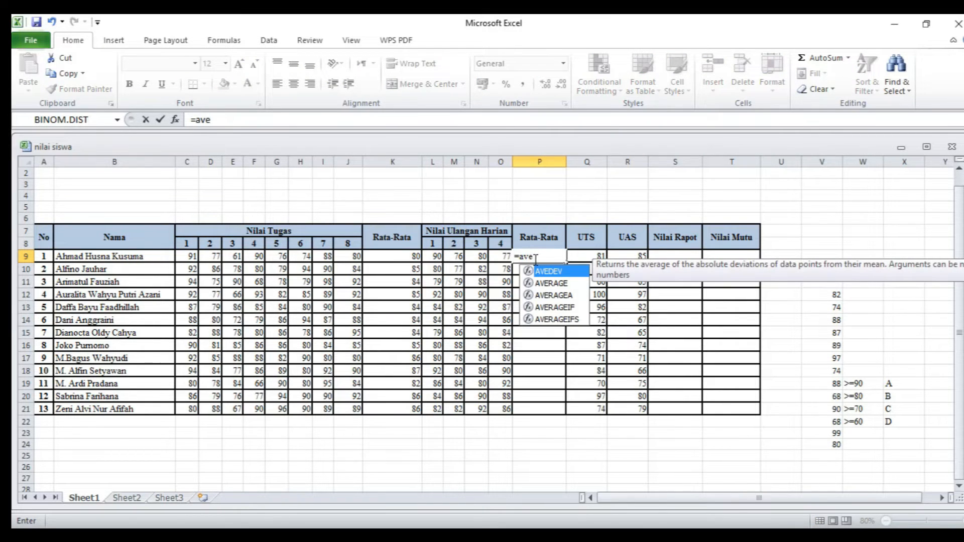
{"action": "double_click", "coordinate": [550, 283]}
{"action": "key", "text": "Left"}
{"action": "key", "text": "Left"}
{"action": "key", "text": "Left"}
{"action": "key", "text": "Left"}
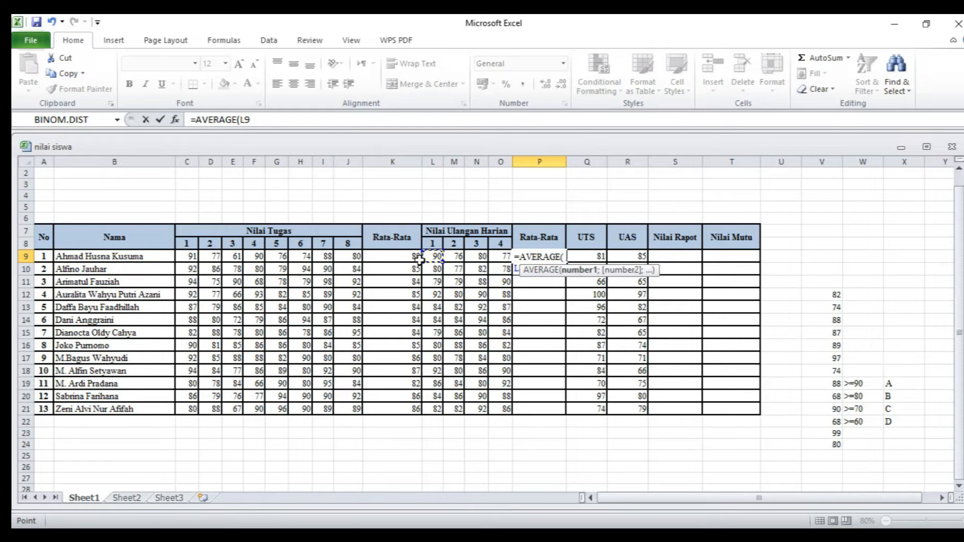
{"action": "key", "text": "shift+Right"}
{"action": "key", "text": "shift+Right"}
{"action": "key", "text": "shift+Right"}
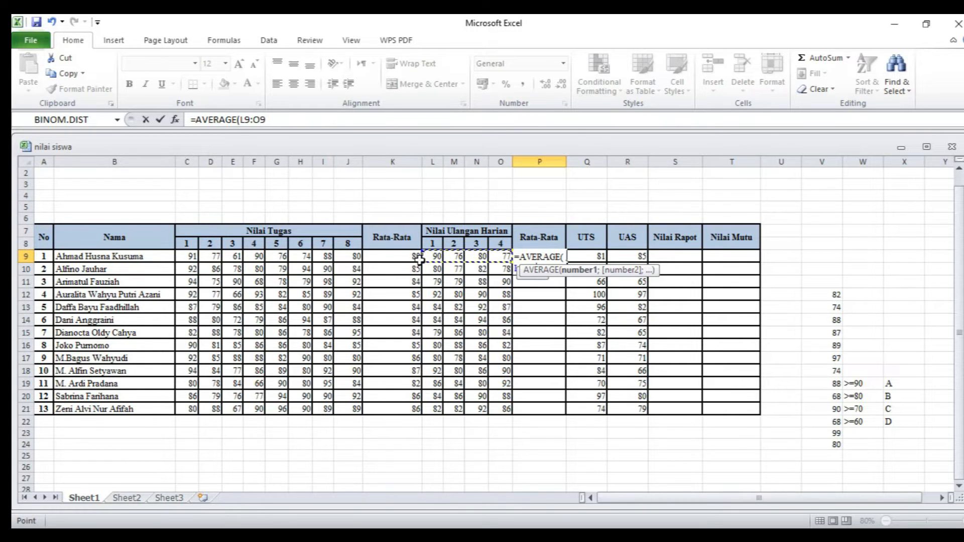
{"action": "type", "text": ")"}
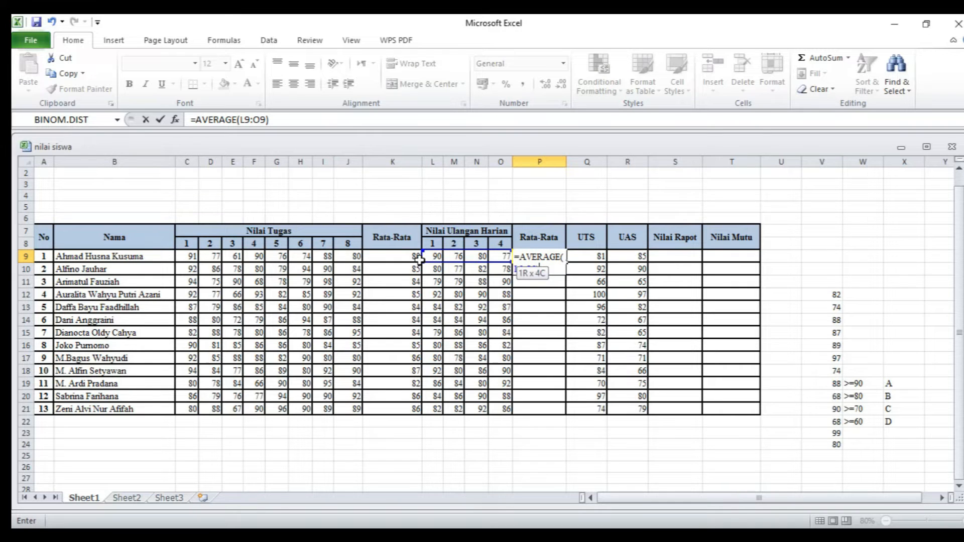
{"action": "key", "text": "Return"}
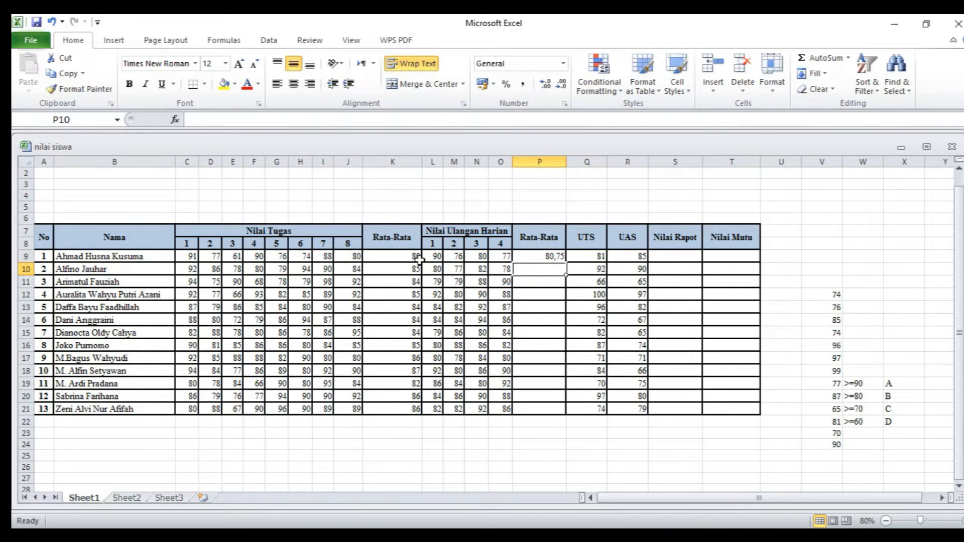
- Fill the P9 average formula down to P21 and display the Nilai Ulangan Harian averages with no decimal places
{"action": "left_click", "coordinate": [553, 256]}
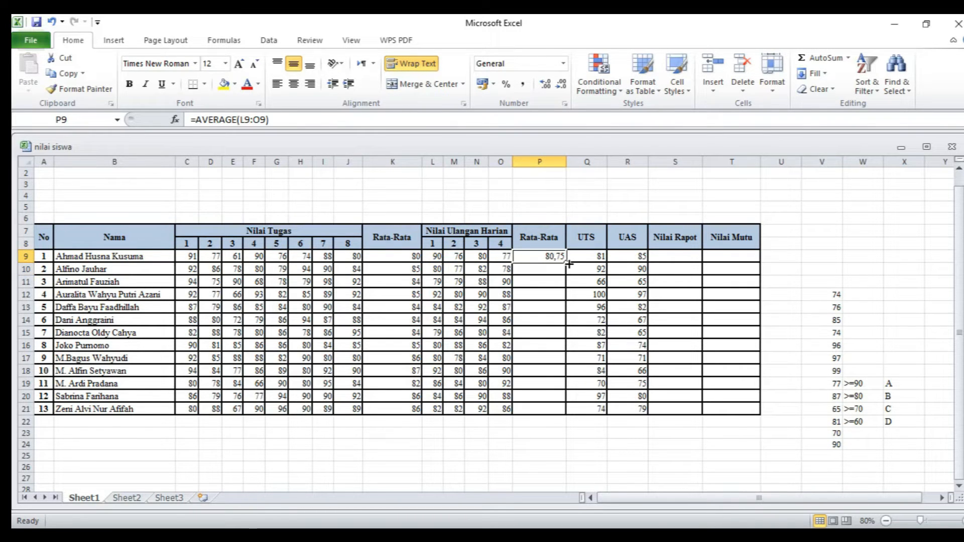
{"action": "left_click_drag", "start_coordinate": [568, 264], "coordinate": [569, 413]}
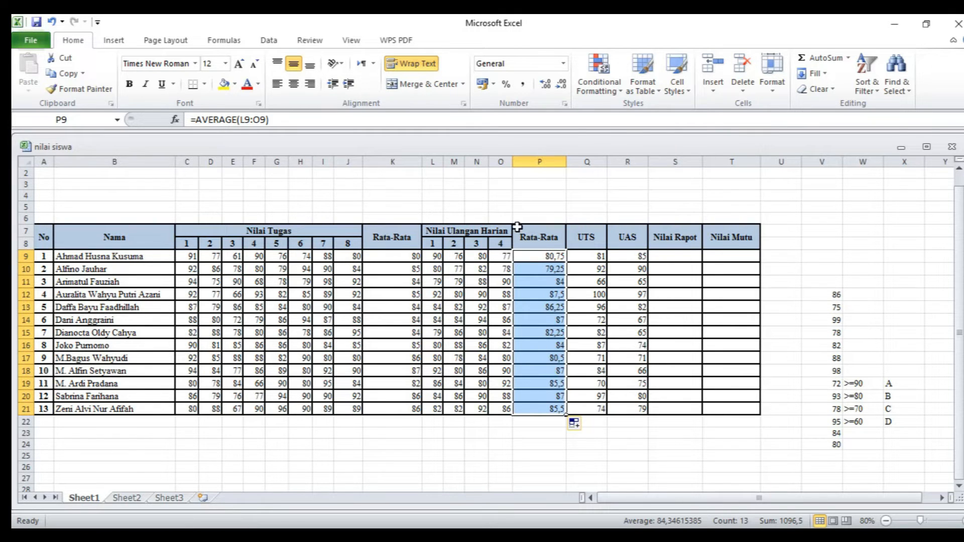
{"action": "left_click", "coordinate": [561, 85]}
{"action": "left_click", "coordinate": [561, 85]}
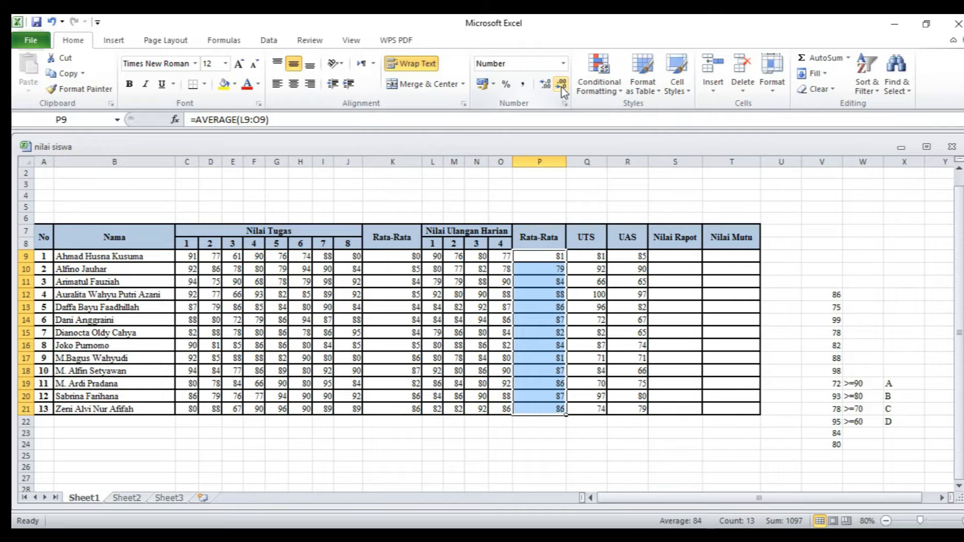
{"action": "left_click", "coordinate": [569, 433]}
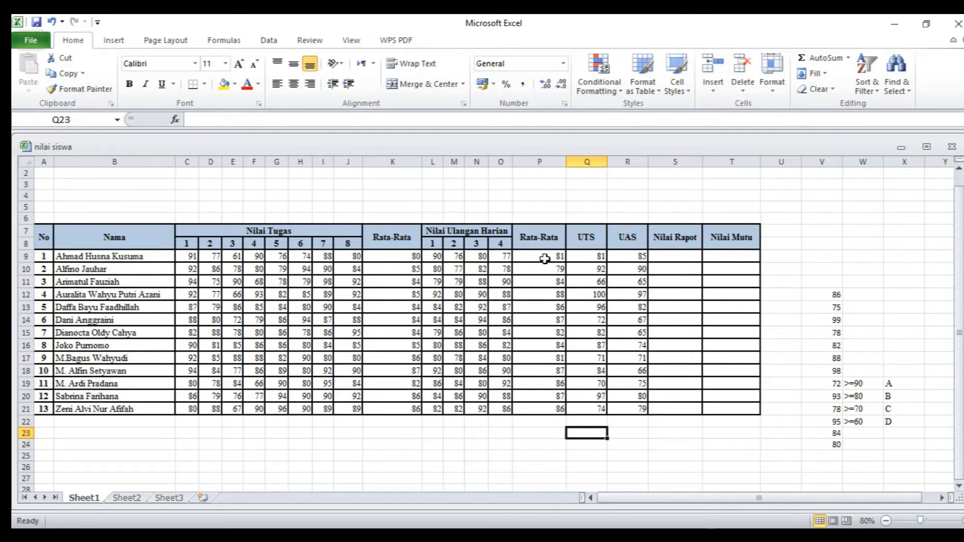
- Begin the Nilai Rapot formula in S9 with the Nilai Tugas average weighted by two: =((K9*2)
{"action": "left_click", "coordinate": [666, 259]}
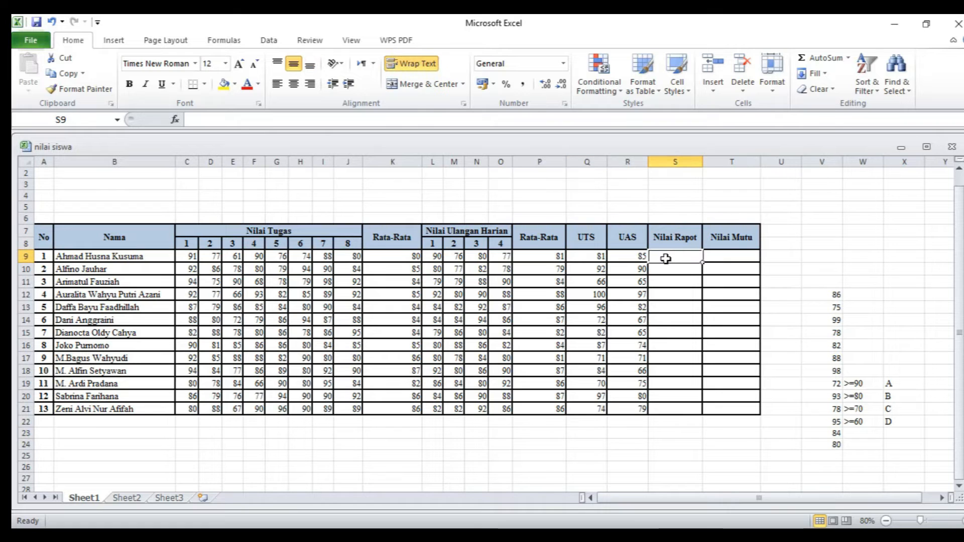
{"action": "type", "text": "="}
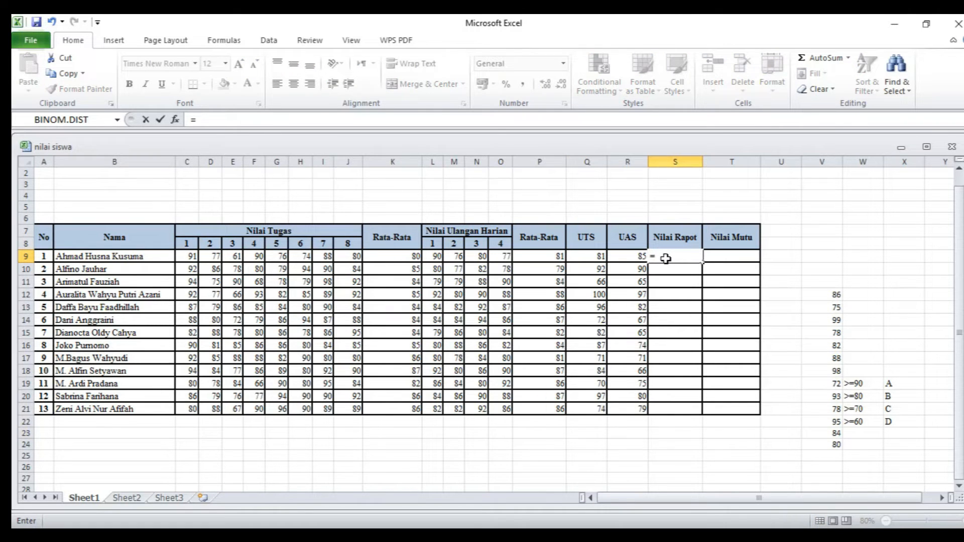
{"action": "type", "text": "(("}
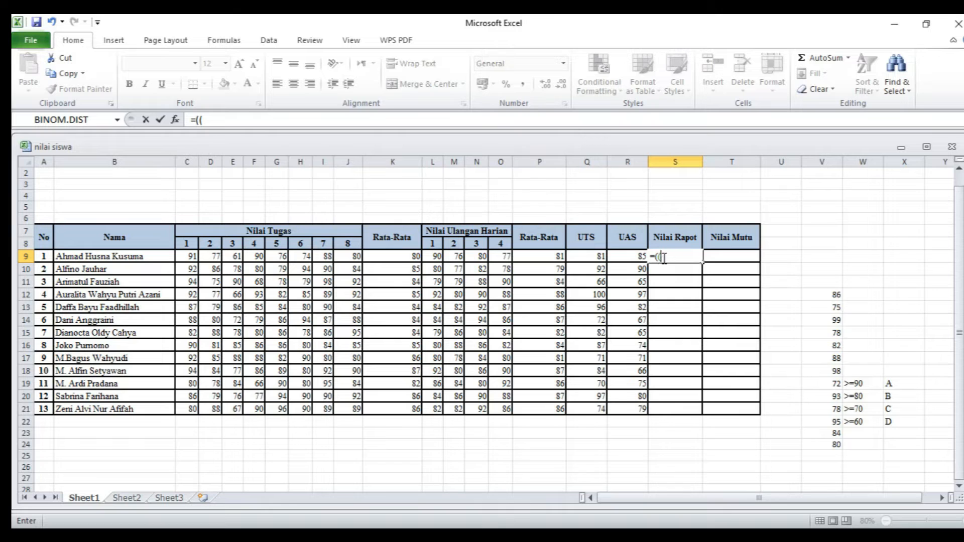
{"action": "left_click", "coordinate": [400, 256]}
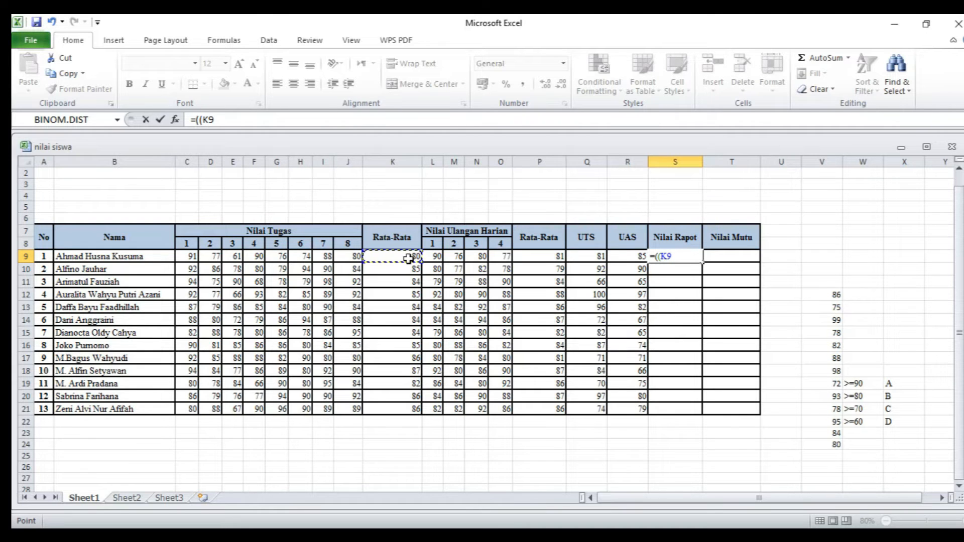
{"action": "type", "text": "*2"}
{"action": "key", "text": "Return"}
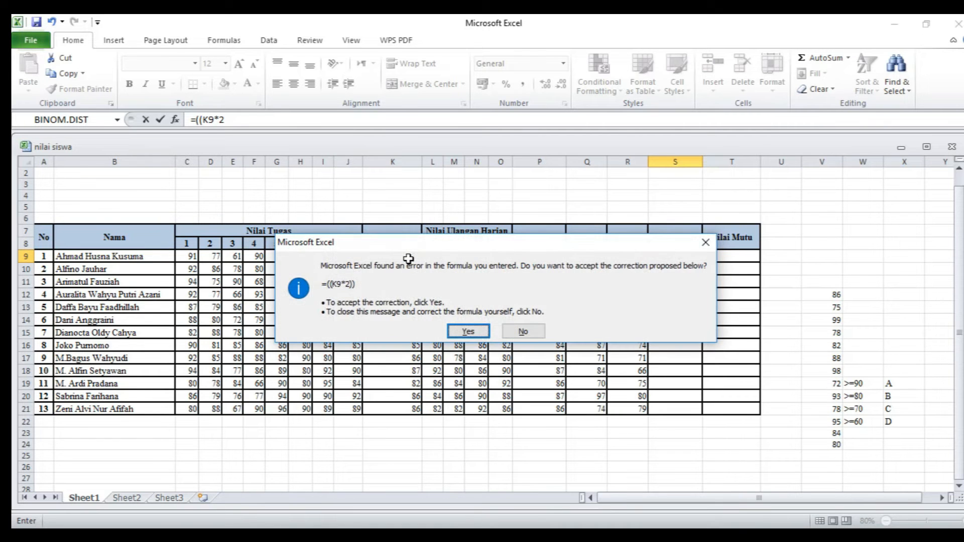
{"action": "left_click", "coordinate": [704, 244]}
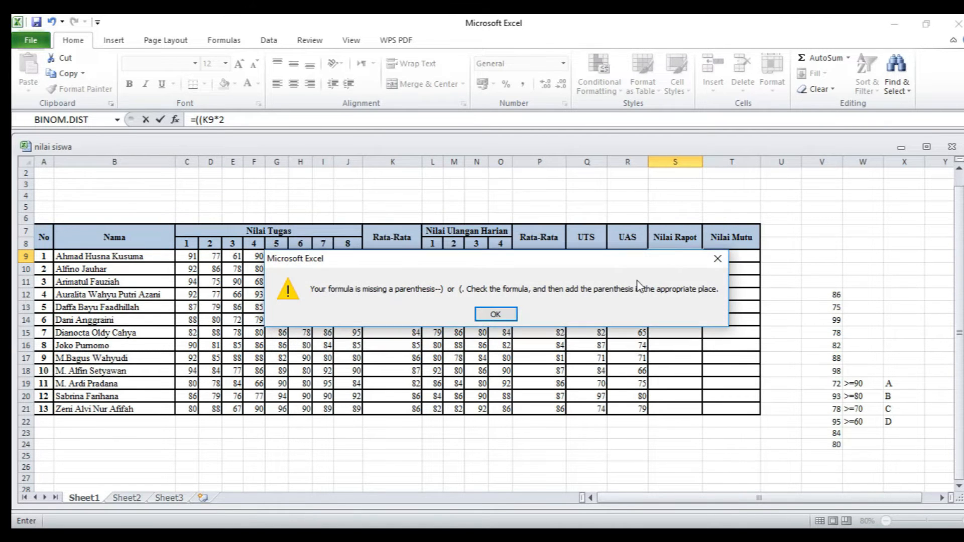
{"action": "left_click", "coordinate": [716, 259]}
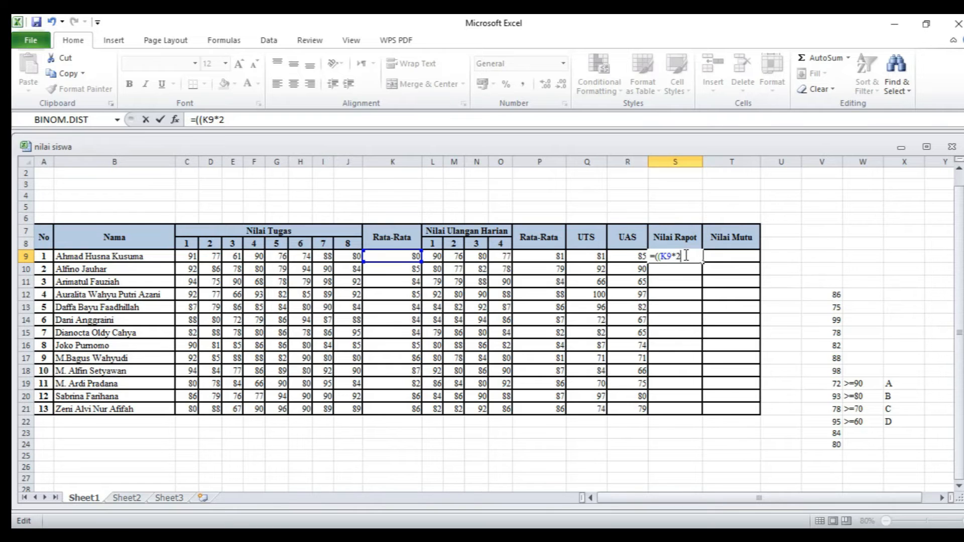
{"action": "type", "text": ")="}
{"action": "key", "text": "BackSpace"}
- Extend the S9 formula with the Nilai Ulangan Harian average weighted by two: +(P9*2)
{"action": "type", "text": "+("}
{"action": "left_click", "coordinate": [547, 256]}
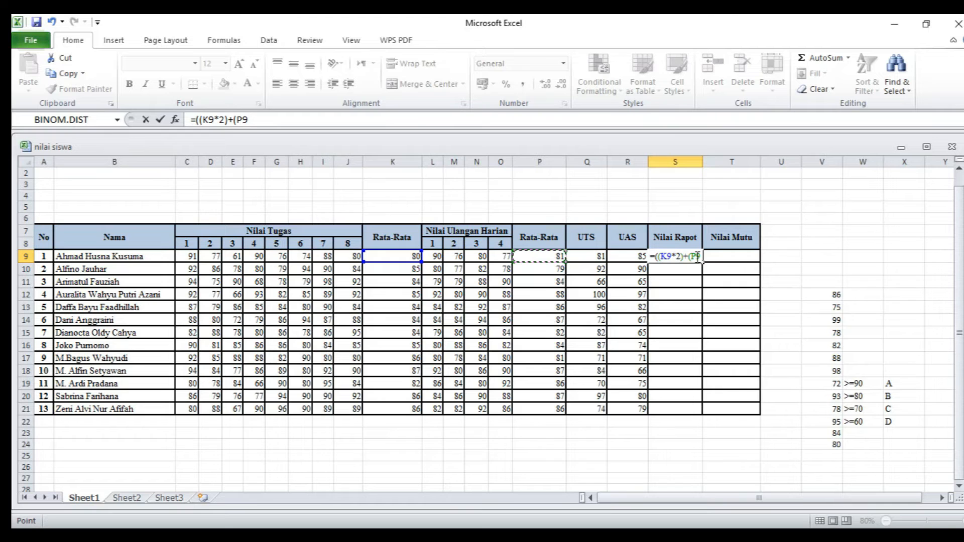
{"action": "type", "text": "P"}
{"action": "key", "text": "BackSpace"}
{"action": "type", "text": "*2"}
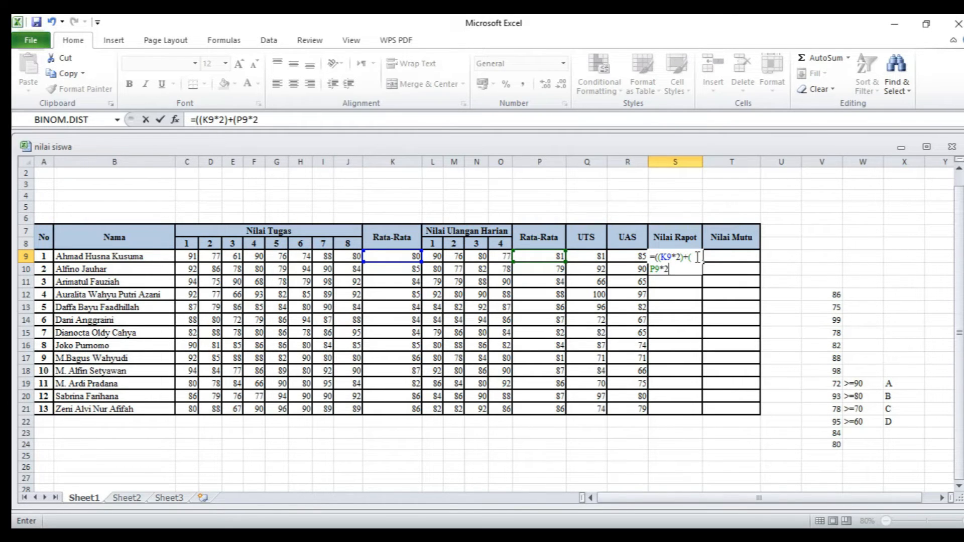
{"action": "type", "text": ")+"}
- Extend the S9 formula with the UTS score weighted by three, in parentheses: +(Q9*3)
{"action": "left_click", "coordinate": [599, 257]}
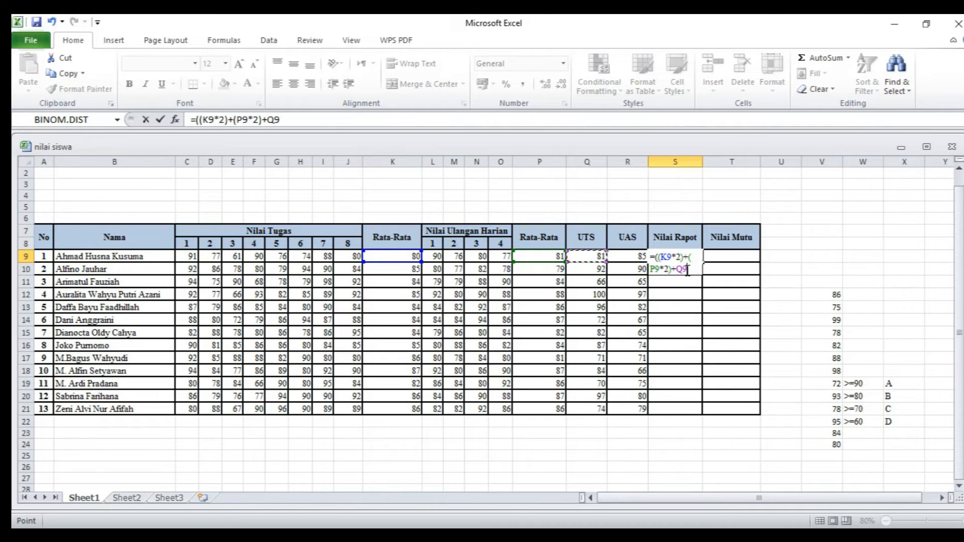
{"action": "key", "text": "BackSpace"}
{"action": "key", "text": "BackSpace"}
{"action": "key", "text": "BackSpace"}
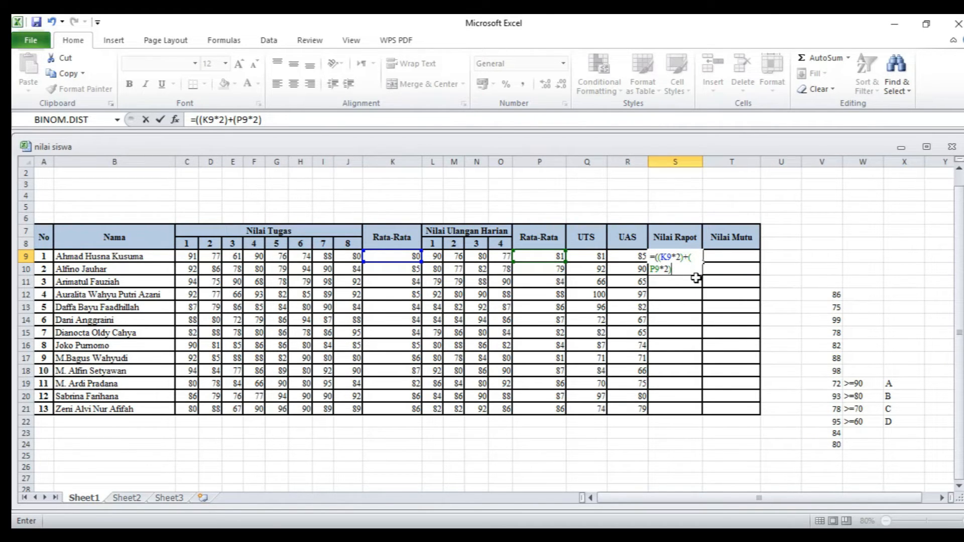
{"action": "type", "text": "+("}
{"action": "left_click", "coordinate": [584, 256]}
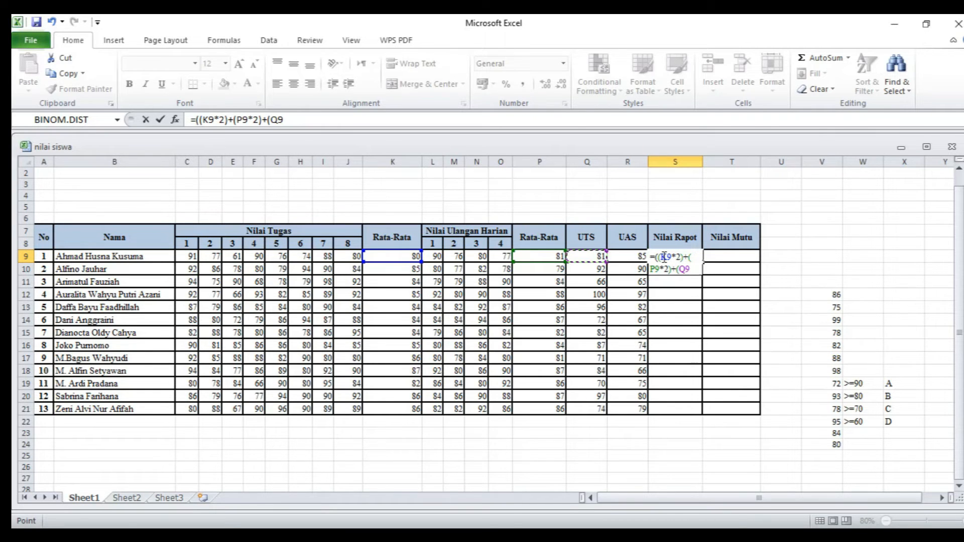
{"action": "type", "text": "P"}
{"action": "key", "text": "BackSpace"}
{"action": "type", "text": "*3)+"}
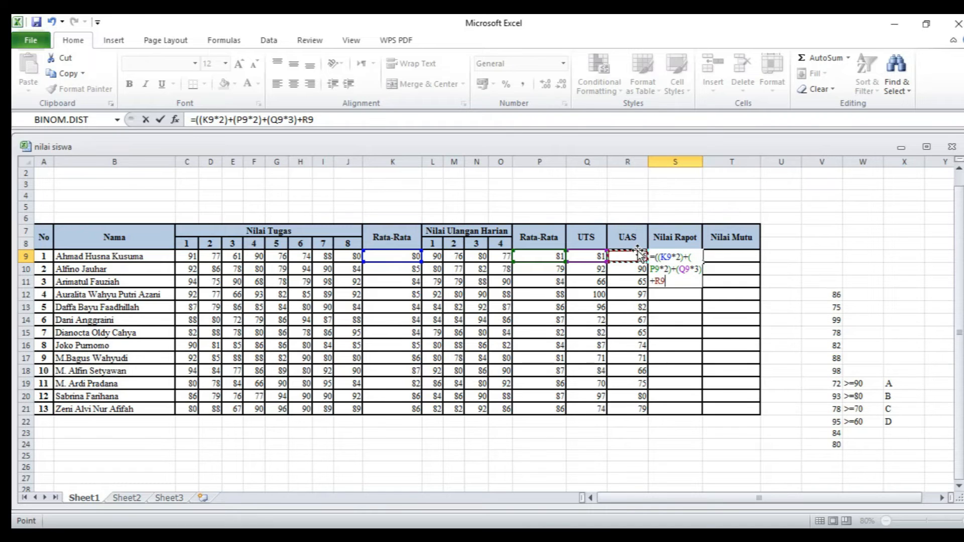
- Complete the S9 formula with the UAS score weighted by three and divide the sum by ten: +(R9*3))/10
{"action": "type", "text": "R"}
{"action": "key", "text": "BackSpace"}
{"action": "key", "text": "BackSpace"}
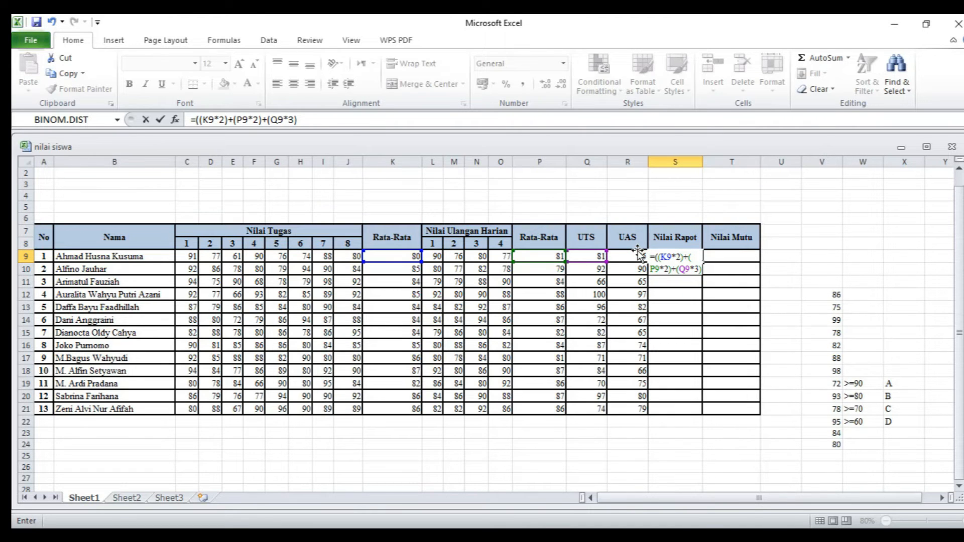
{"action": "type", "text": "+("}
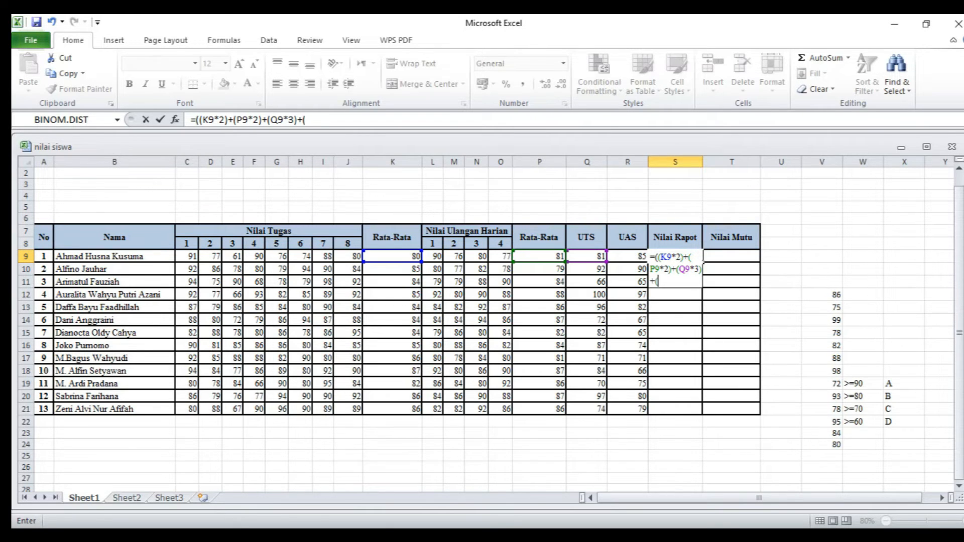
{"action": "left_click", "coordinate": [635, 256]}
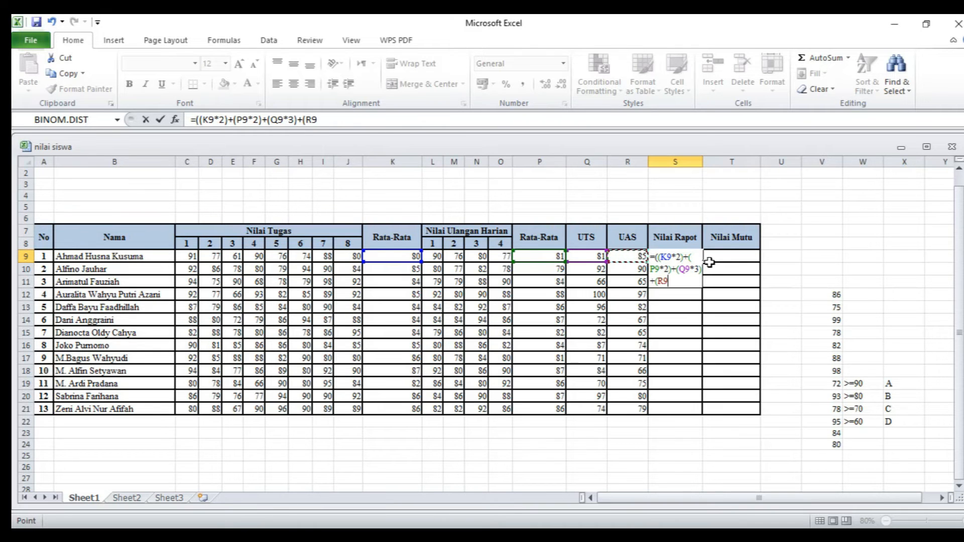
{"action": "type", "text": "*3"}
{"action": "type", "text": ")"}
{"action": "type", "text": ")"}
{"action": "type", "text": "/10"}
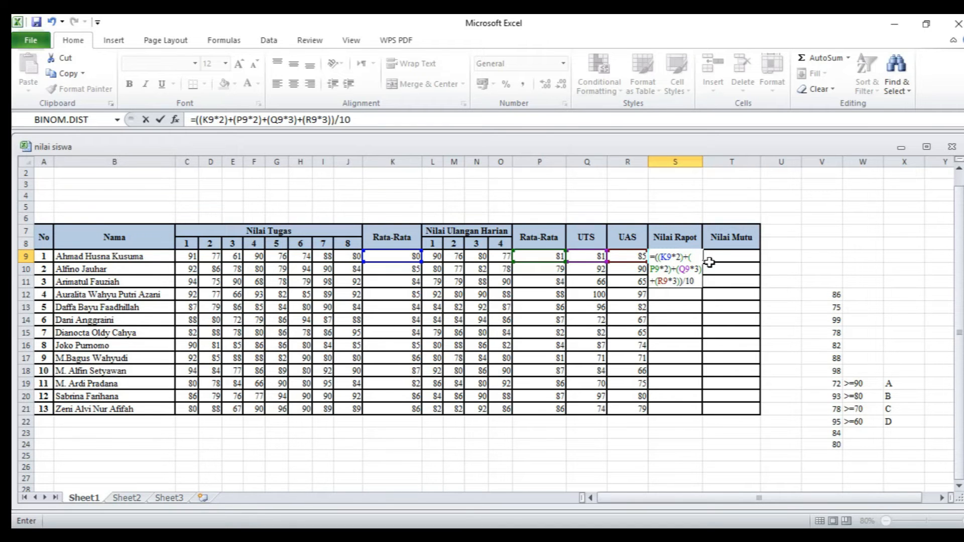
{"action": "key", "text": "Return"}
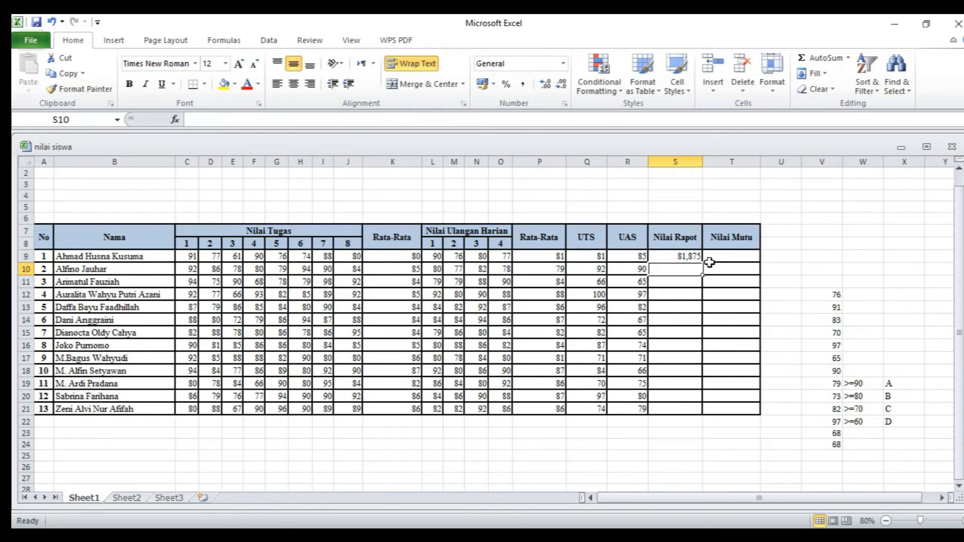
- Fill the Nilai Rapot formula from S9 down to S21 and display the results without decimals
{"action": "left_click", "coordinate": [673, 258]}
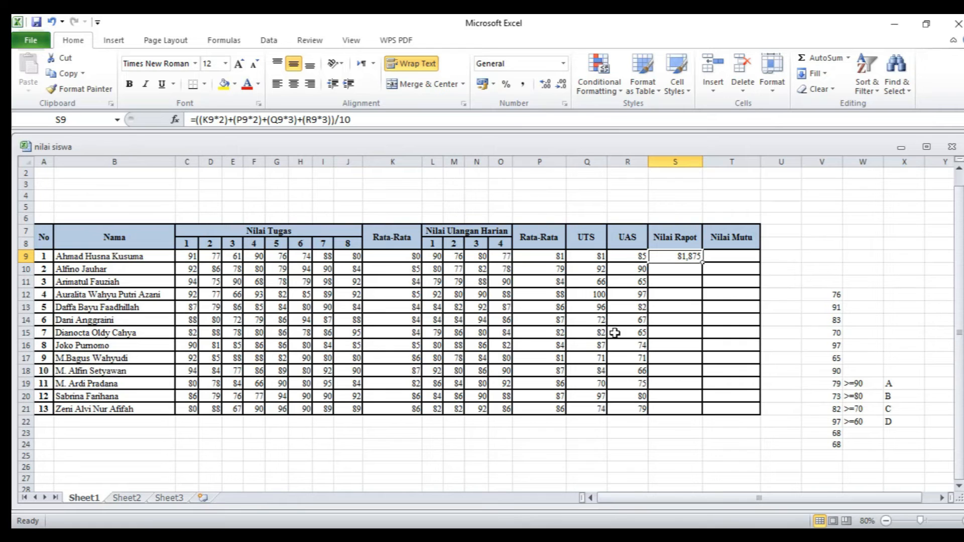
{"action": "left_click_drag", "start_coordinate": [702, 261], "coordinate": [706, 410]}
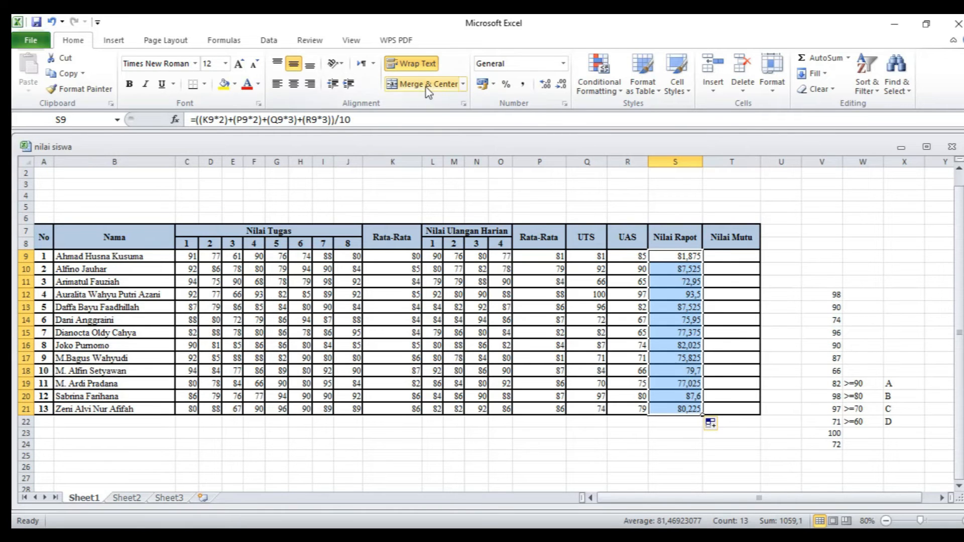
{"action": "left_click", "coordinate": [561, 86]}
{"action": "left_click", "coordinate": [560, 85]}
{"action": "left_click", "coordinate": [559, 85]}
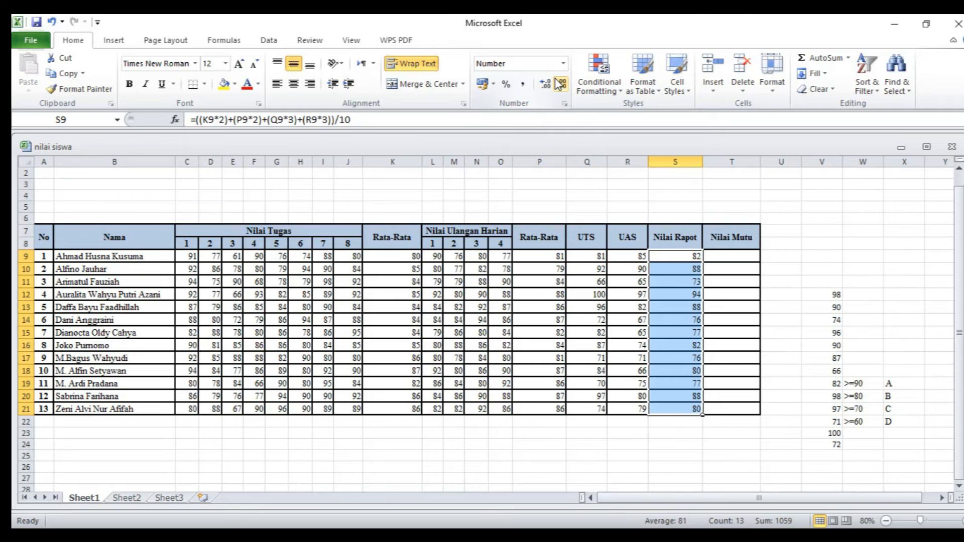
{"action": "left_click", "coordinate": [727, 432]}
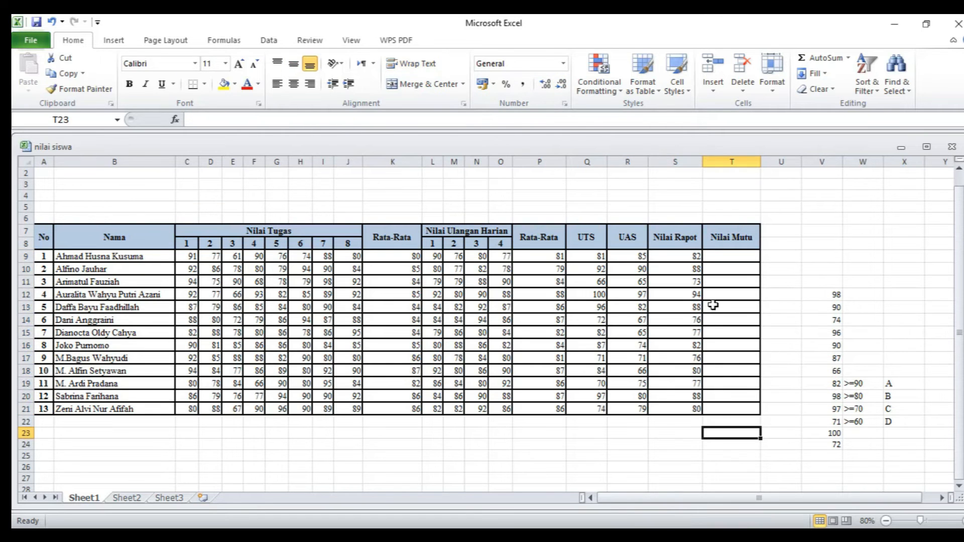
- Begin the Nilai Mutu formula in T9 with an IF that grades the Nilai Rapot: =IF(S9>=90;"A"
{"action": "left_click", "coordinate": [726, 257]}
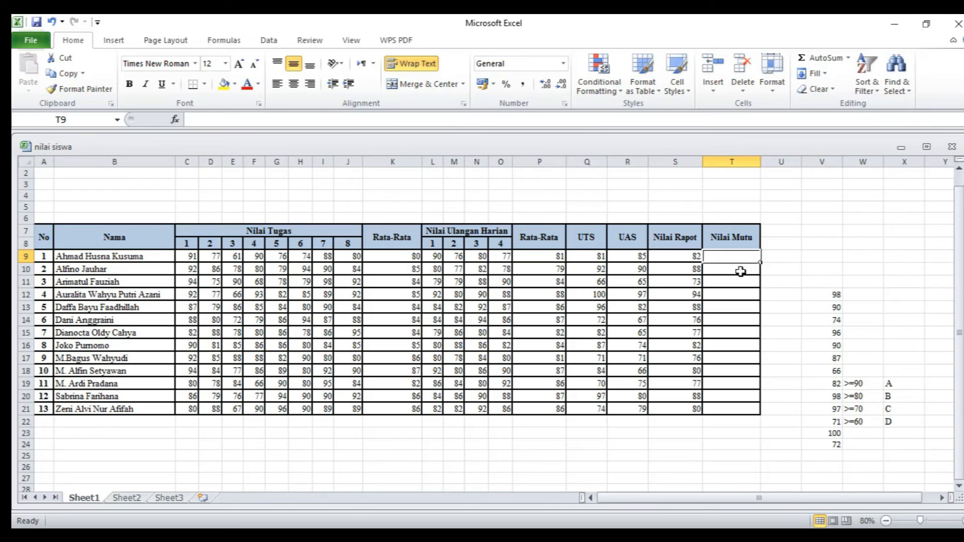
{"action": "type", "text": "="}
{"action": "type", "text": "="}
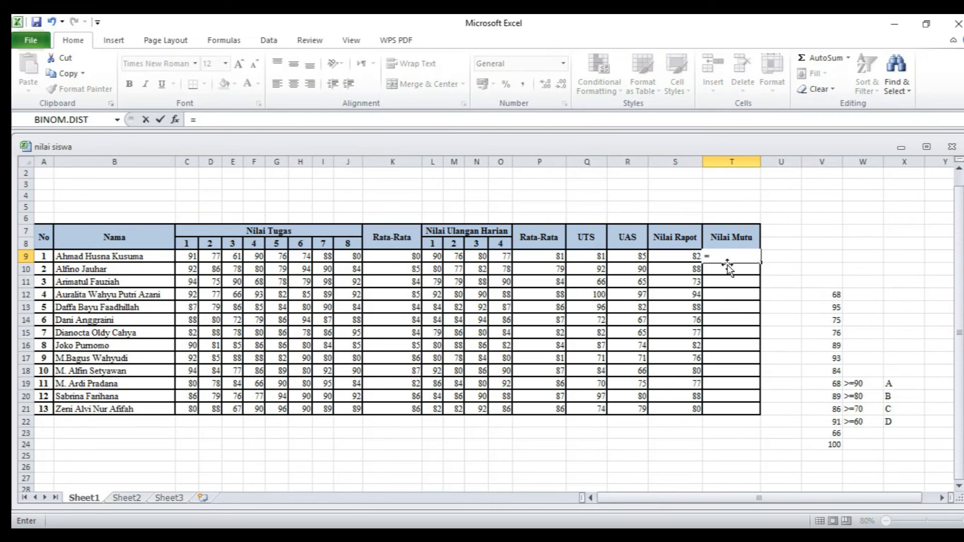
{"action": "type", "text": "if"}
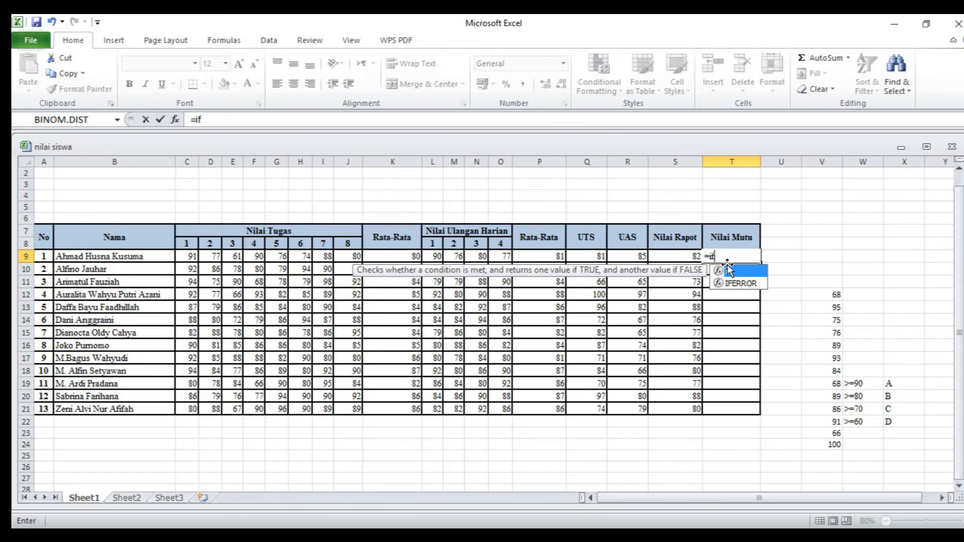
{"action": "double_click", "coordinate": [738, 272]}
{"action": "left_click", "coordinate": [688, 256]}
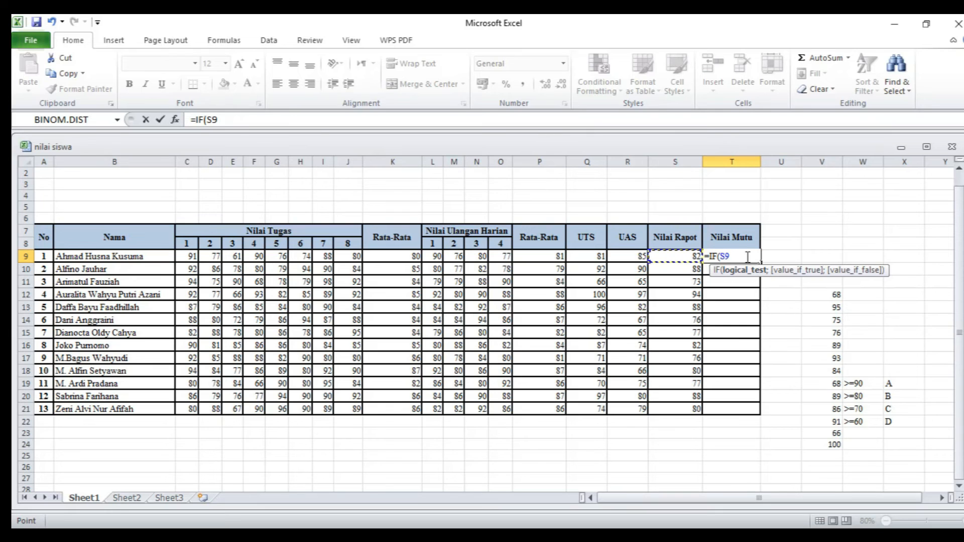
{"action": "type", "text": ">=90"}
{"action": "type", "text": ";;"}
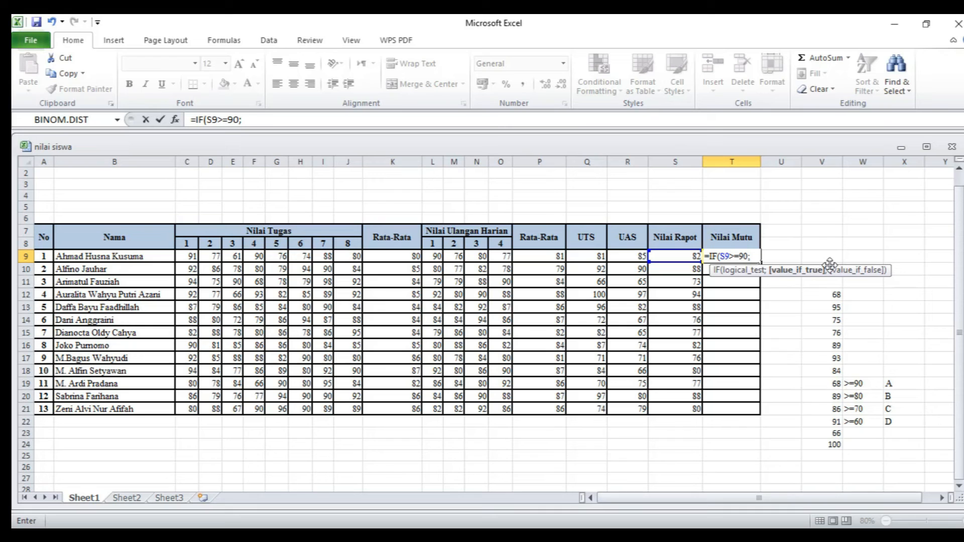
{"action": "type", "text": "\"A\":"}
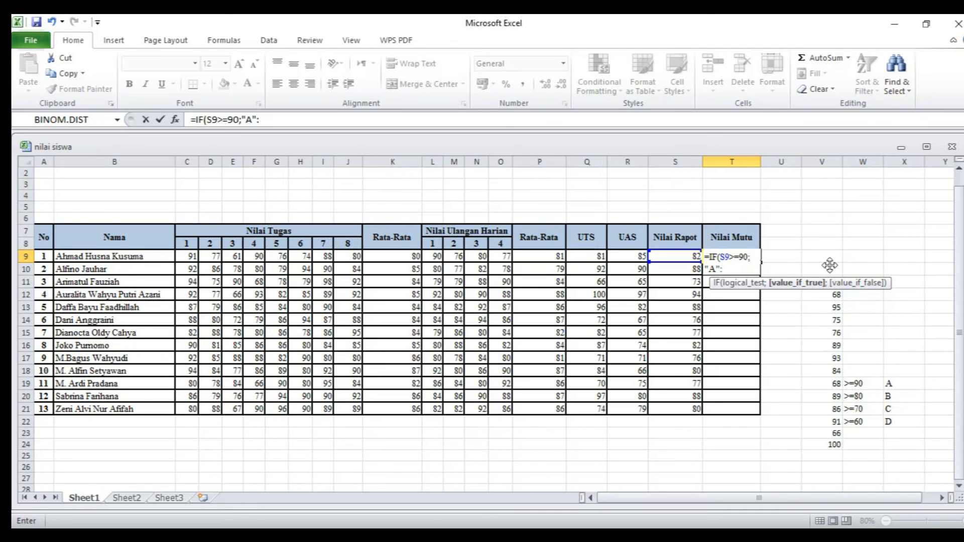
- Open a nested IF( in the T9 formula and replace the colon after "A" with a semicolon
{"action": "type", "text": "if"}
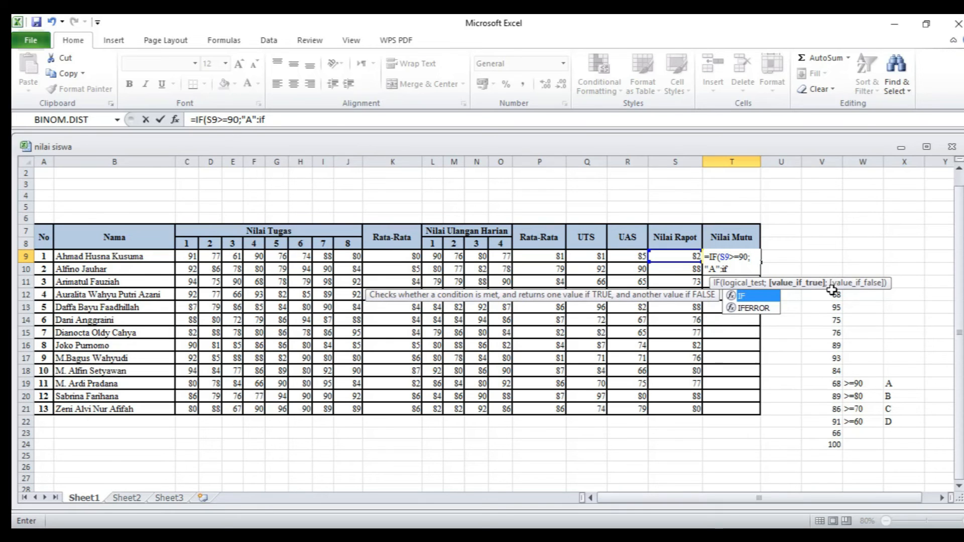
{"action": "double_click", "coordinate": [768, 296]}
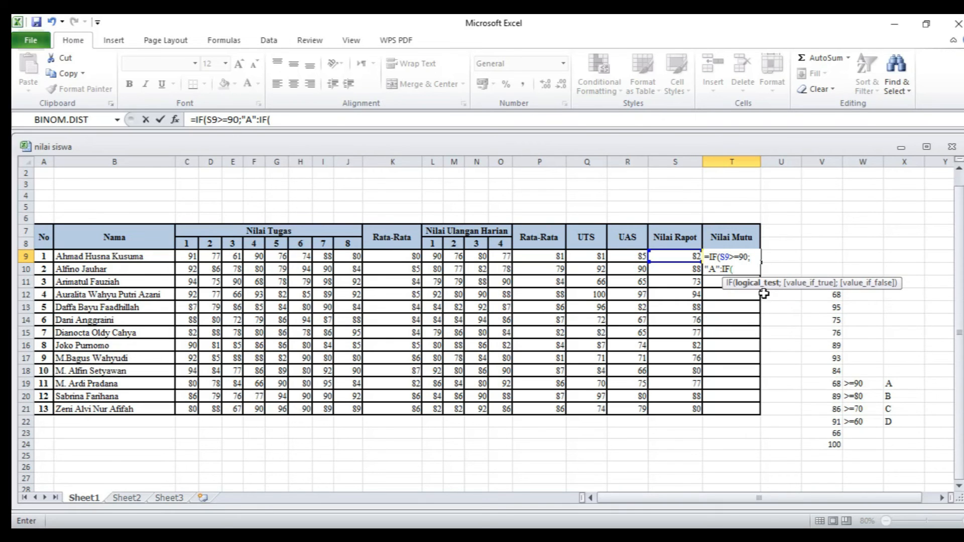
{"action": "left_click", "coordinate": [726, 268]}
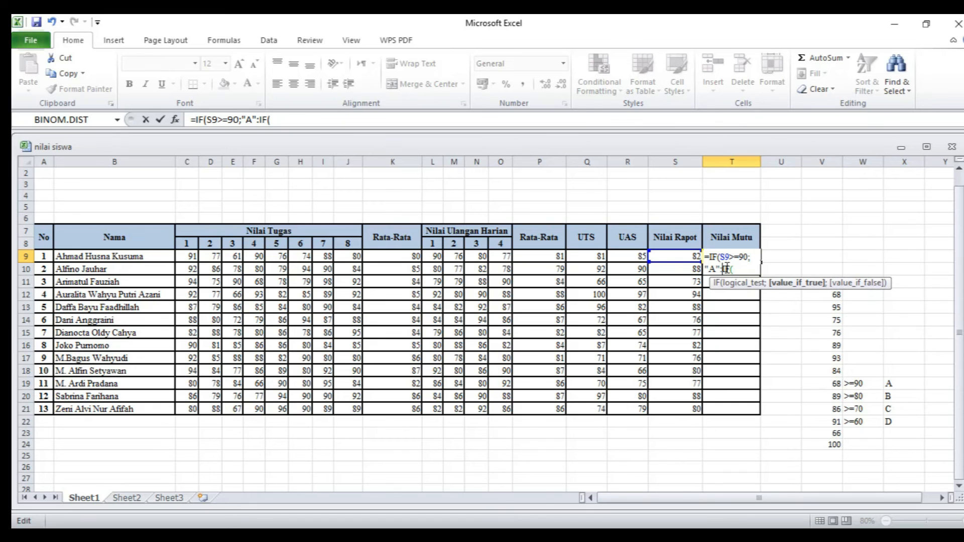
{"action": "key", "text": "BackSpace"}
{"action": "type", "text": ";"}
{"action": "key", "text": "Right"}
{"action": "key", "text": "Right"}
{"action": "key", "text": "Right"}
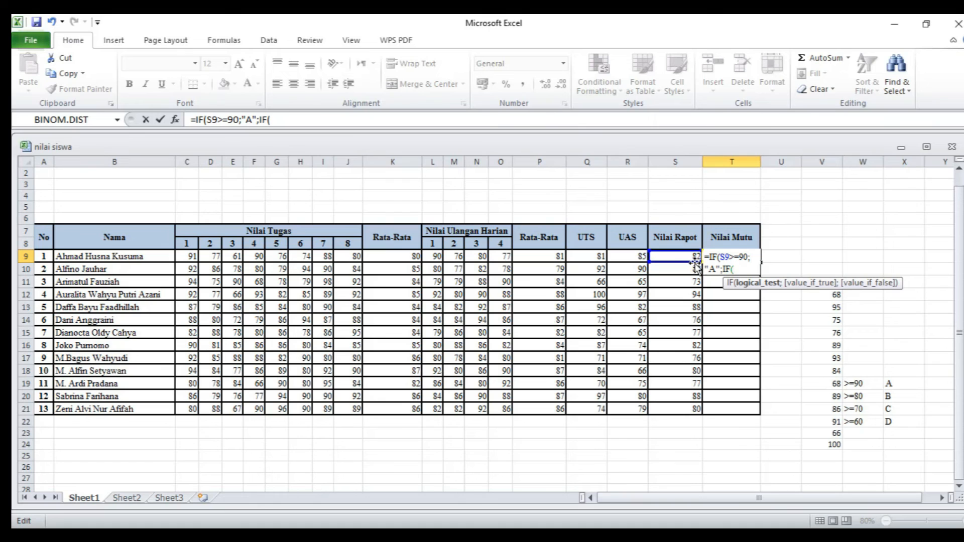
- Extend the T9 formula's nested IF with the B grade condition: S9>=80;"B";
{"action": "left_click", "coordinate": [687, 258]}
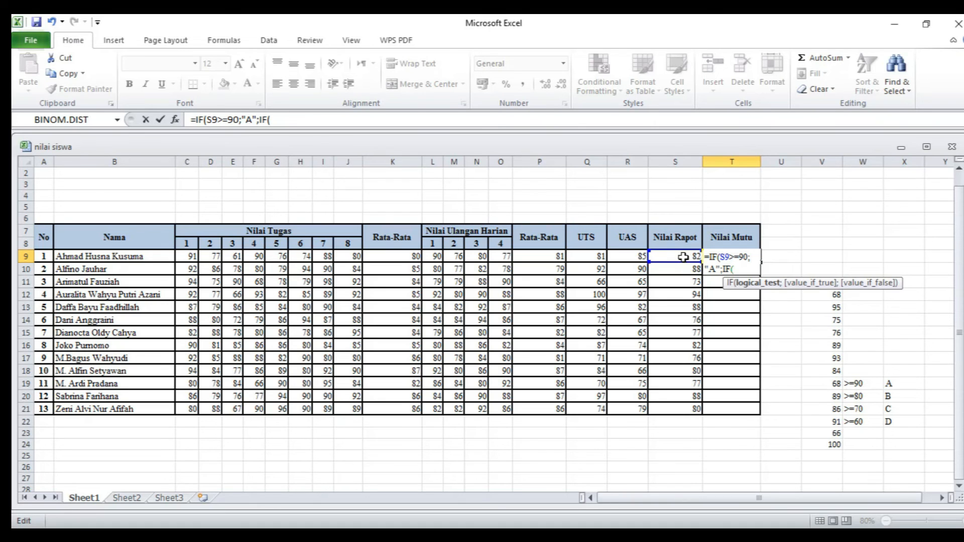
{"action": "type", "text": ">=8-"}
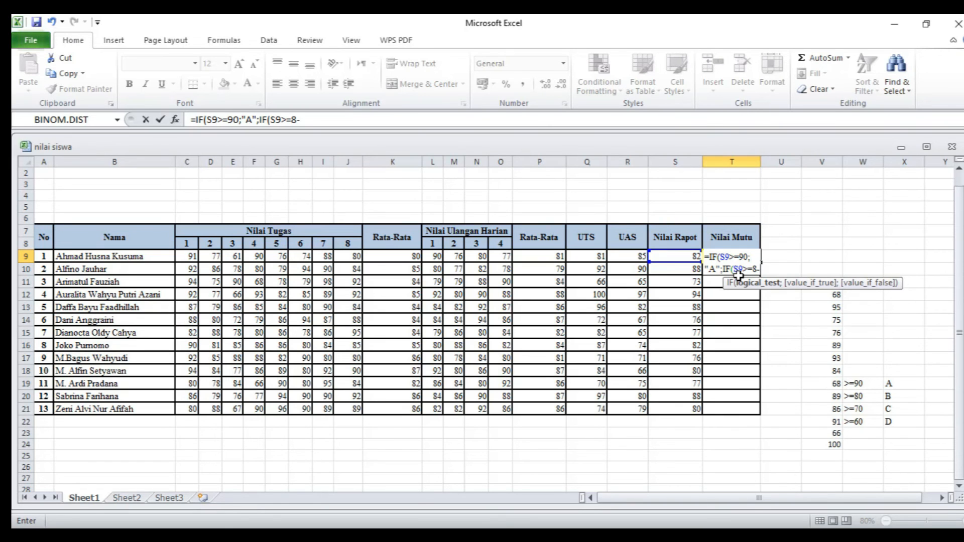
{"action": "key", "text": "BackSpace"}
{"action": "type", "text": "0"}
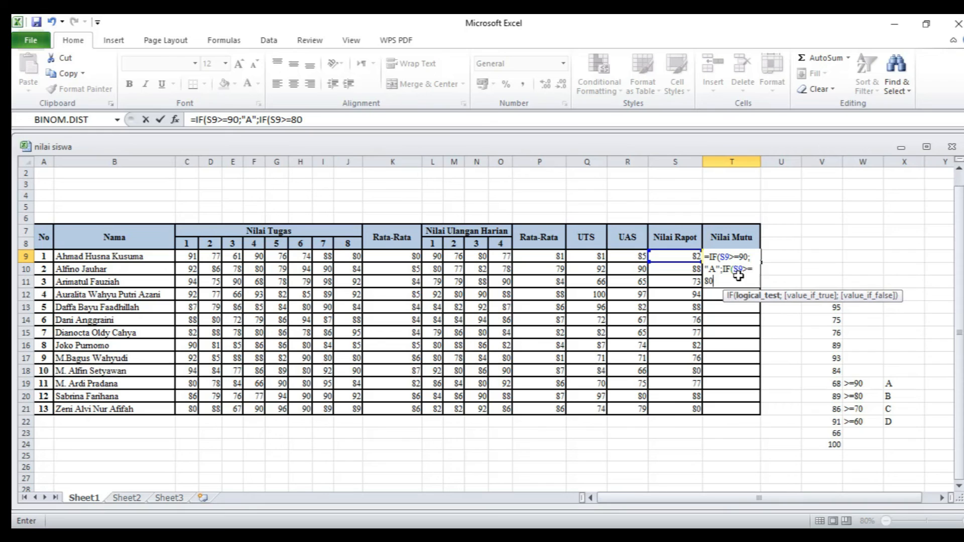
{"action": "type", "text": ";\"B\""}
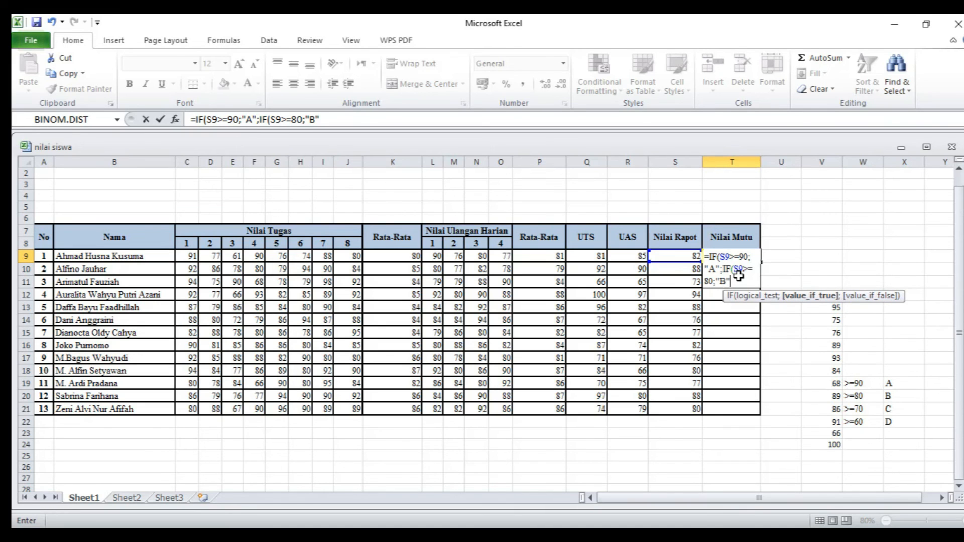
{"action": "type", "text": ";"}
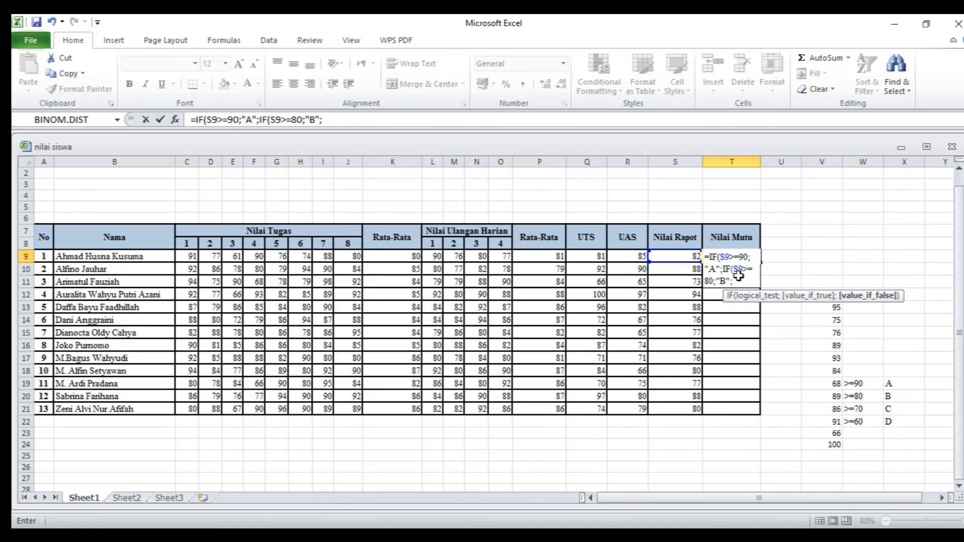
- Extend the T9 formula with another nested IF for the C grade: IF(S9>=70;"C";
{"action": "type", "text": "IF("}
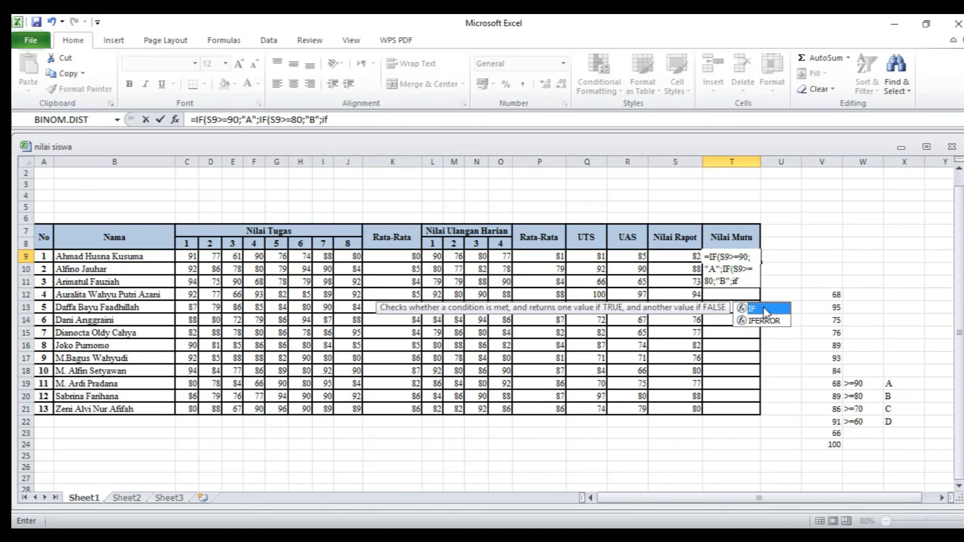
{"action": "left_click", "coordinate": [684, 258]}
{"action": "type", "text": ">="}
{"action": "type", "text": "70"}
{"action": "type", "text": ";\"C\""}
{"action": "type", "text": ";"}
- Complete the T9 formula with the D grade condition and four closing parentheses: IF(S9>=60;"D"))))
{"action": "type", "text": "IF("}
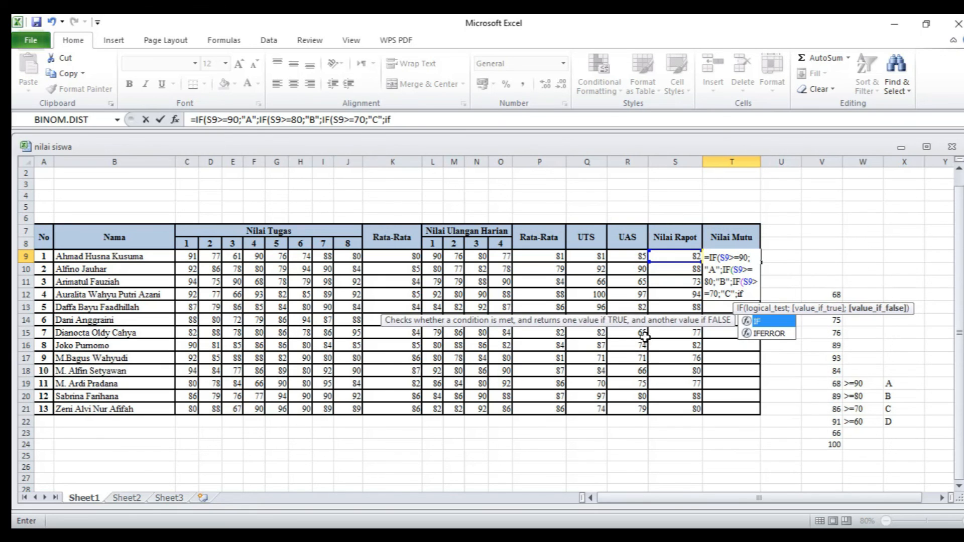
{"action": "left_click", "coordinate": [692, 257]}
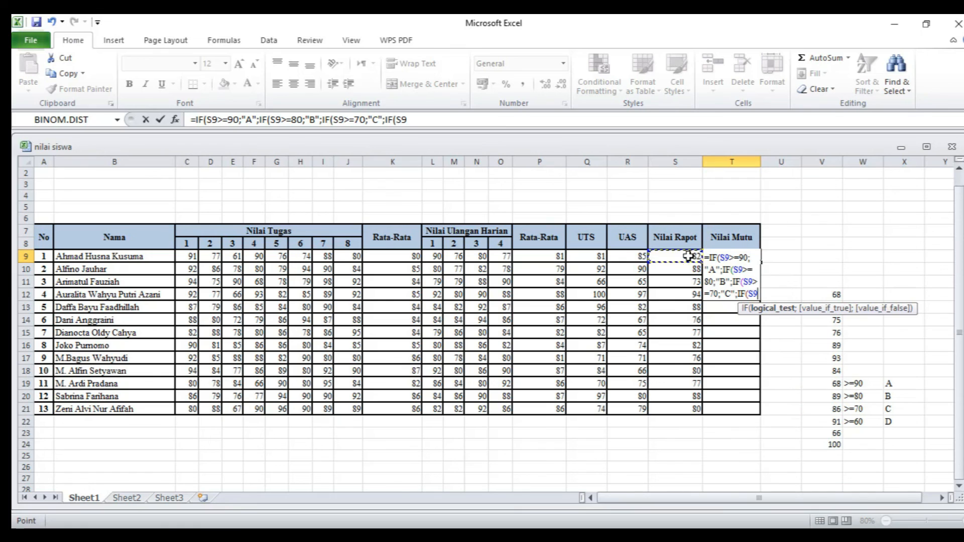
{"action": "type", "text": ">="}
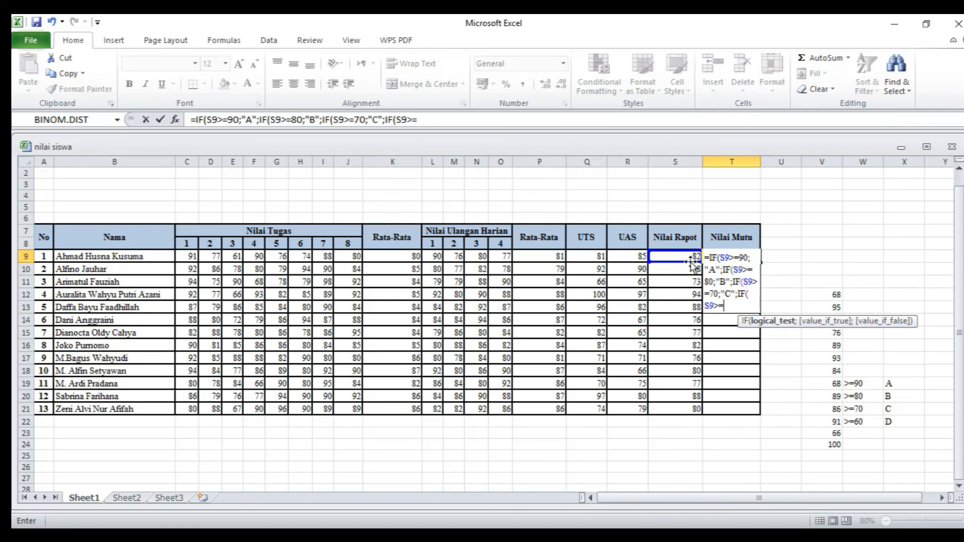
{"action": "type", "text": "60;\"D"}
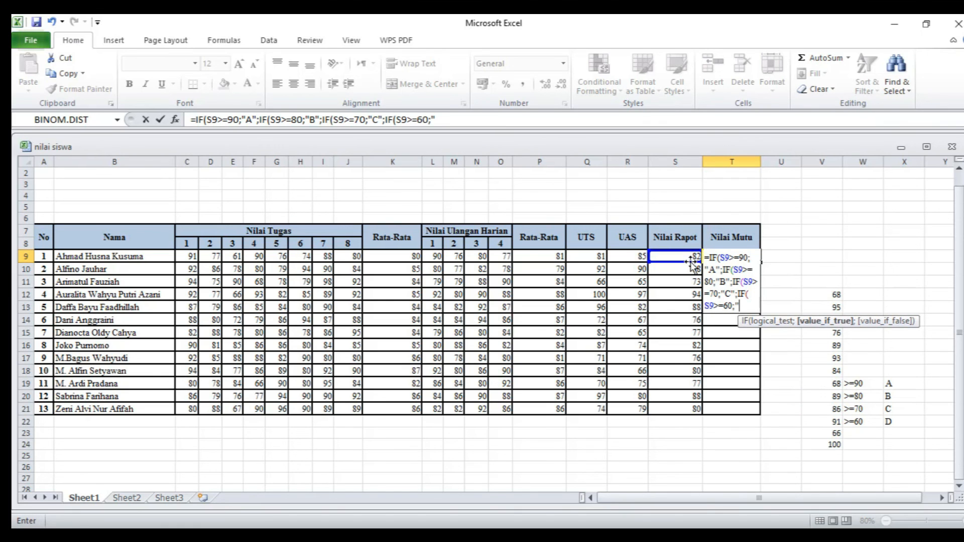
{"action": "type", "text": "\")))"}
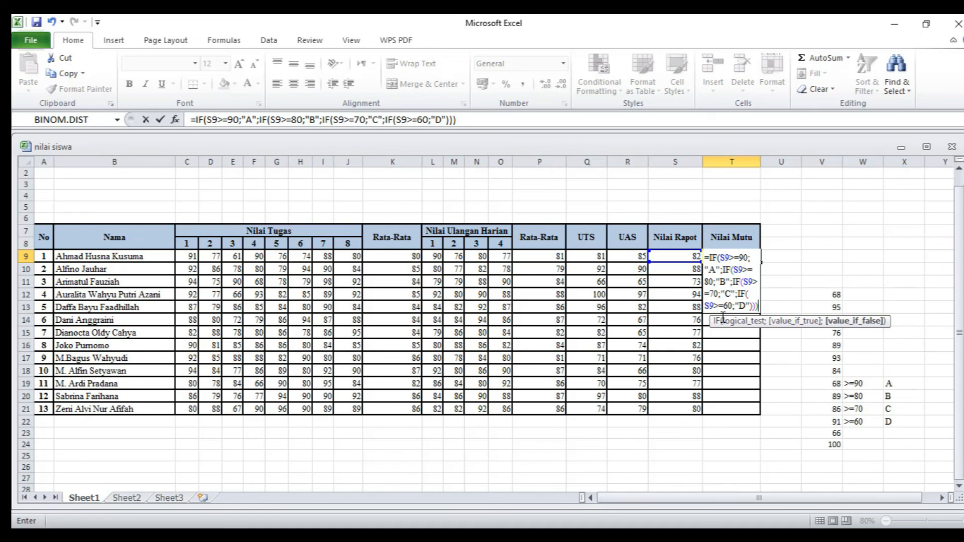
{"action": "type", "text": ")"}
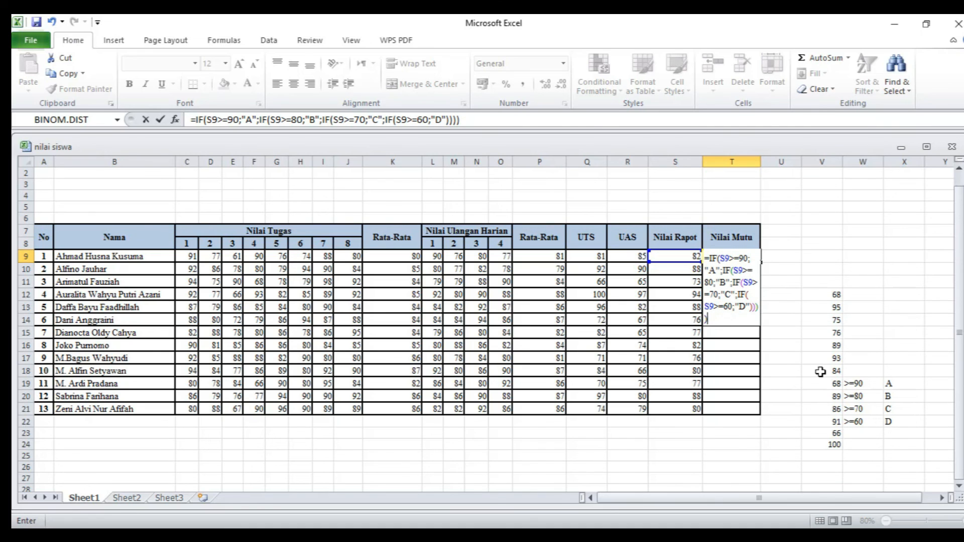
{"action": "key", "text": "Return"}
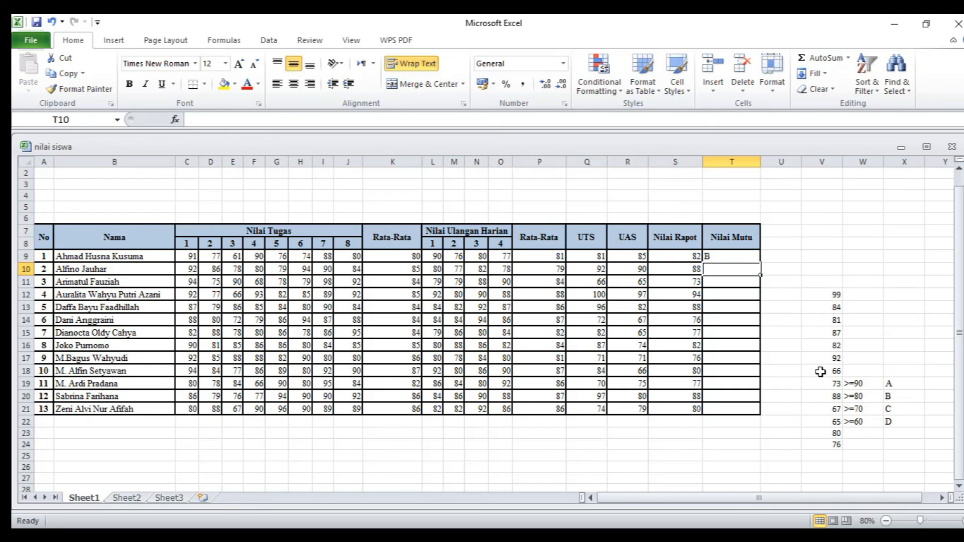
- Right-align the Nilai Mutu grade in T9 and fill its formula down to T21
{"action": "left_click", "coordinate": [740, 258]}
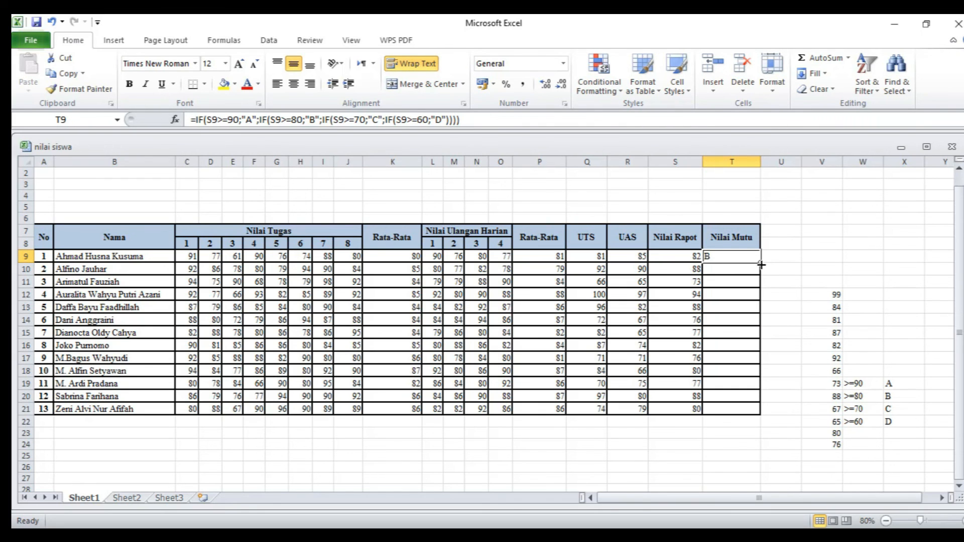
{"action": "left_click", "coordinate": [309, 87]}
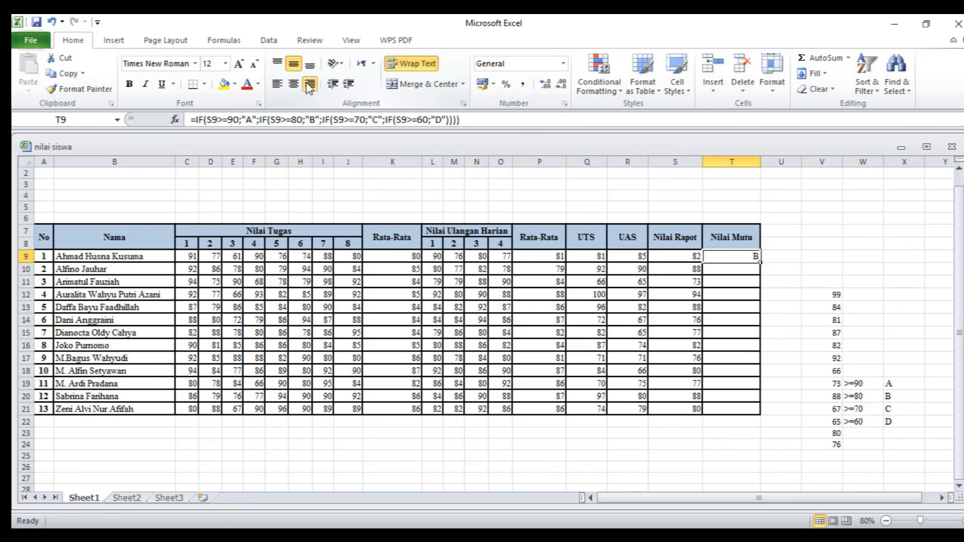
{"action": "left_click_drag", "start_coordinate": [758, 262], "coordinate": [757, 411]}
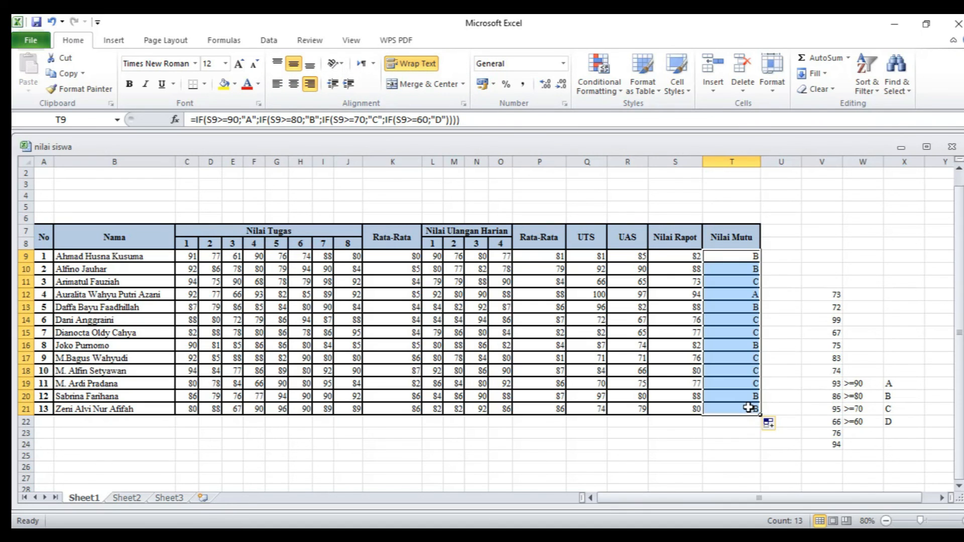
{"action": "left_click", "coordinate": [737, 435]}
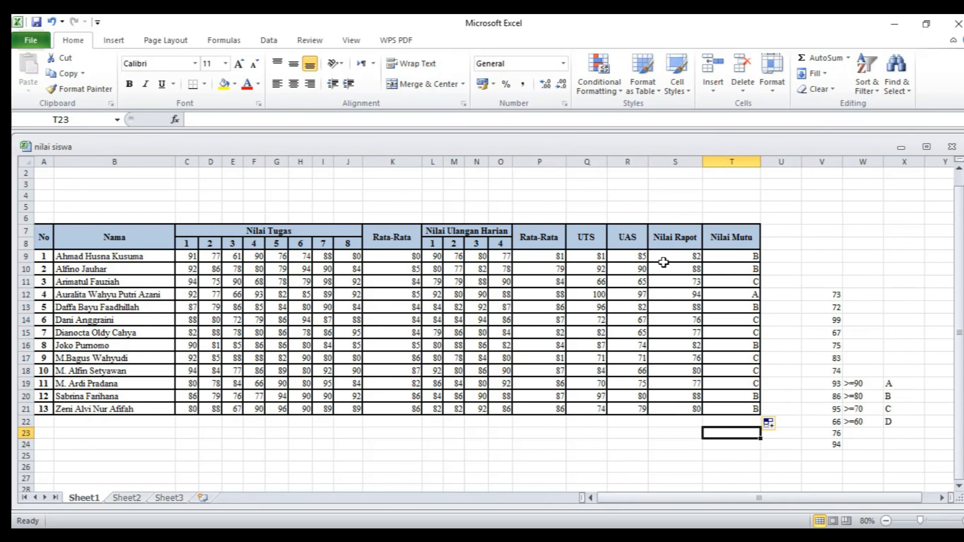